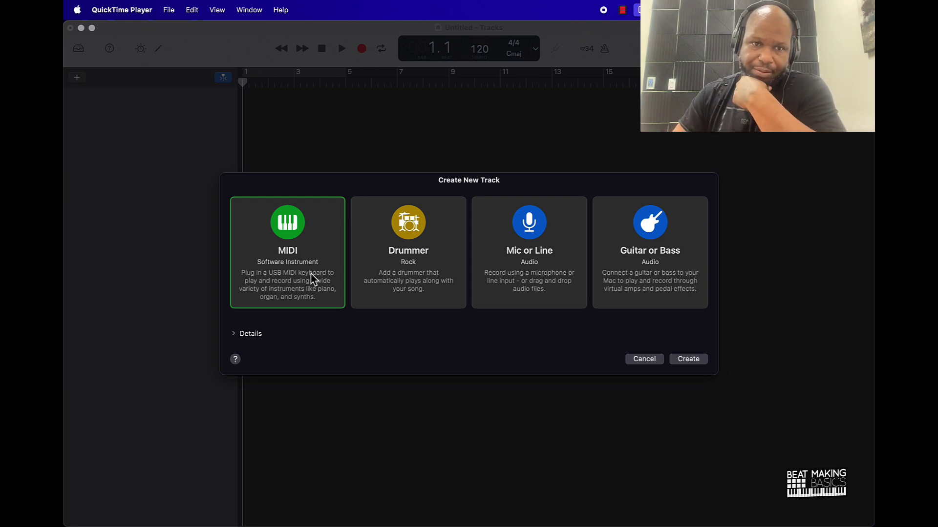
- Create a Classic Electric Piano MIDI track and play A, S, D, F, G in Musical Typing
click(299, 247)
click(688, 359)
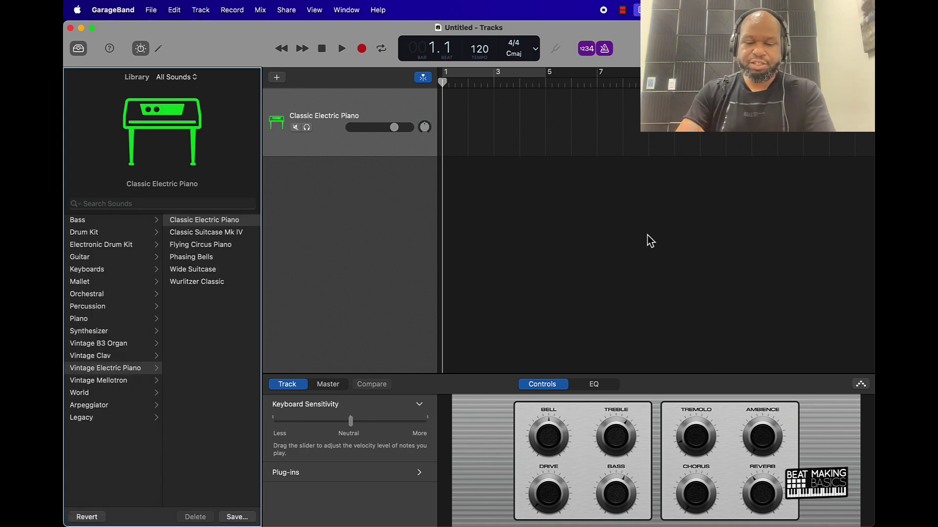
key(super+k)
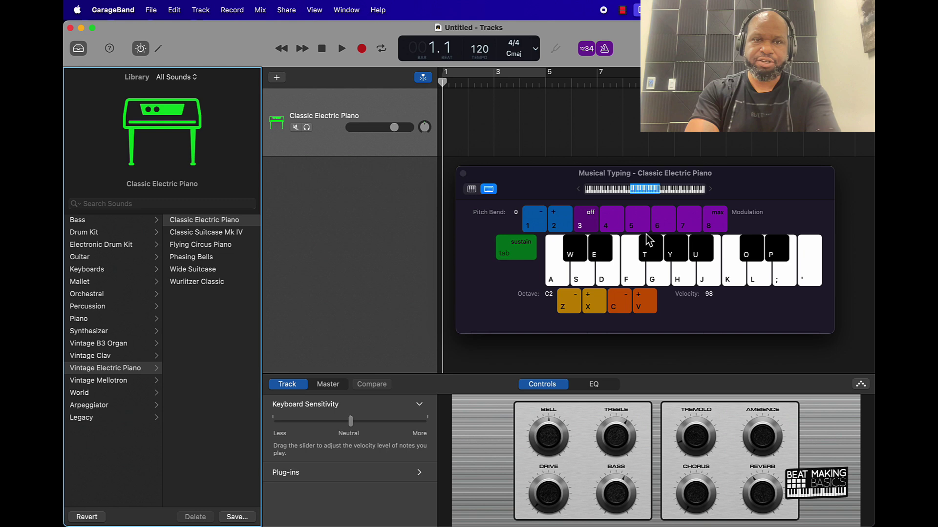
key(a)
key(s)
key(d)
key(f)
key(g)
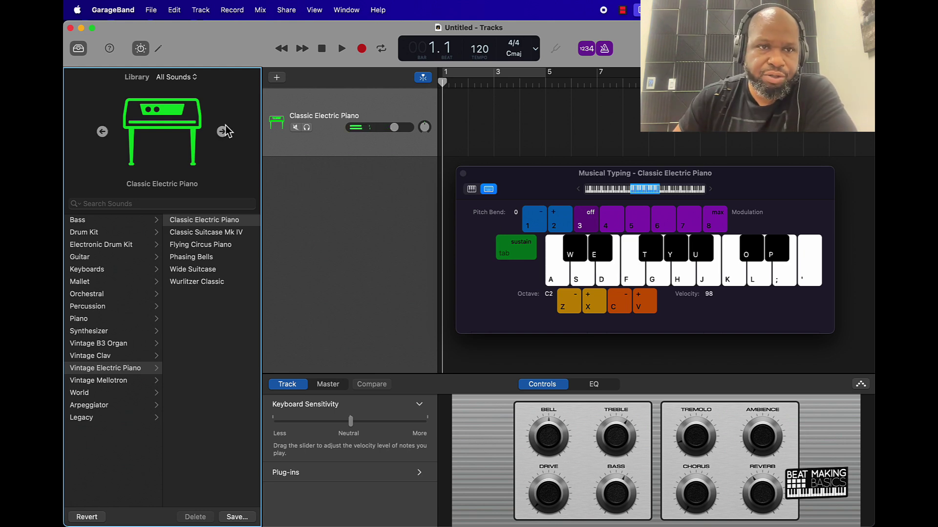
- Show Smart Controls with the Plug-ins section expanded and the settings area enlarged
click(144, 52)
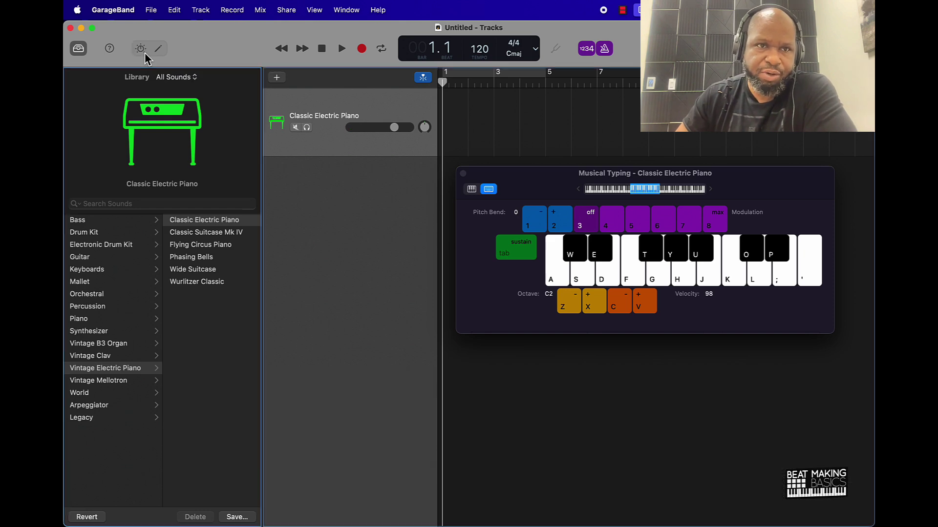
click(145, 51)
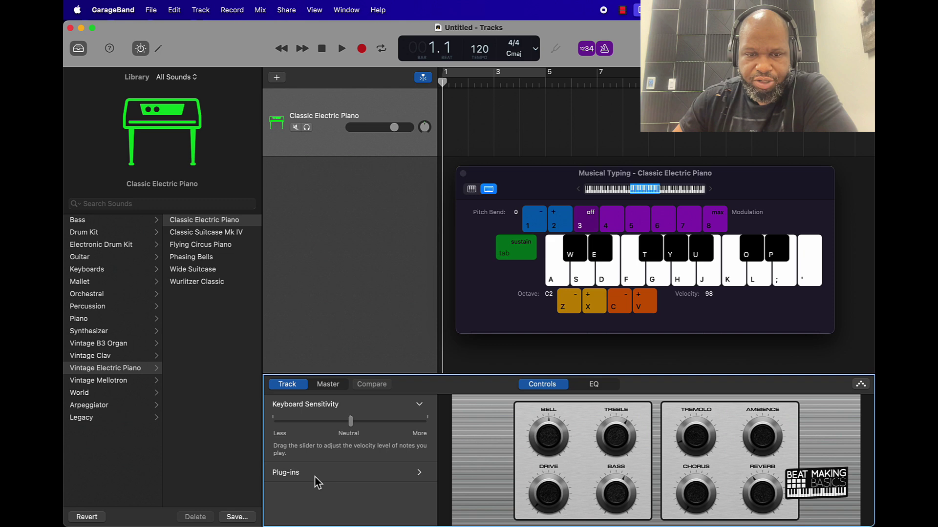
click(419, 472)
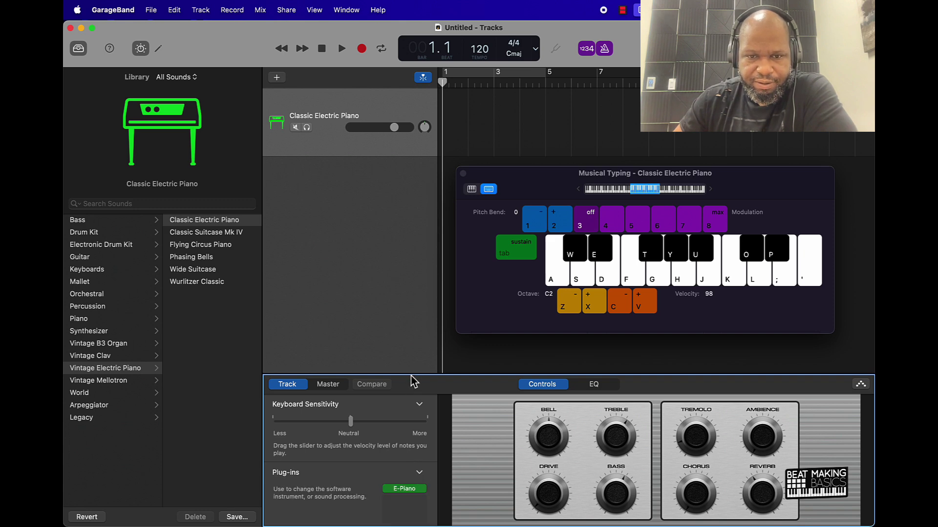
drag(411, 382, 429, 153)
drag(543, 187, 557, 104)
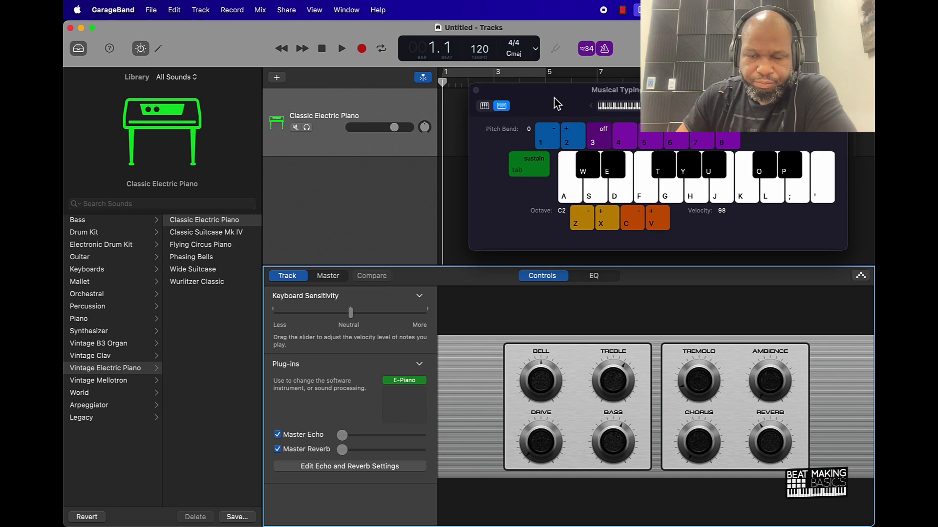
- Replace the E-Piano plug-in with AU Instruments > Apple > AUSampler > Stereo
click(423, 381)
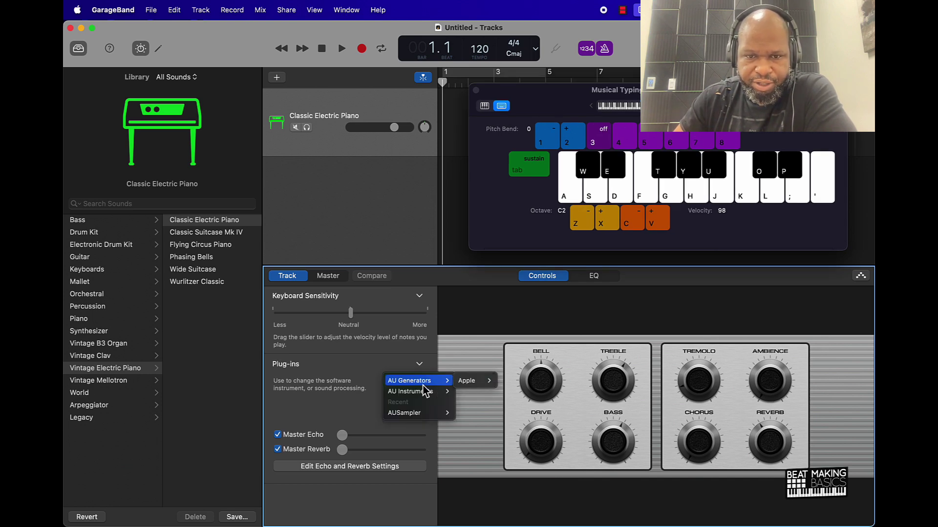
mouse_move(405, 393)
mouse_move(480, 396)
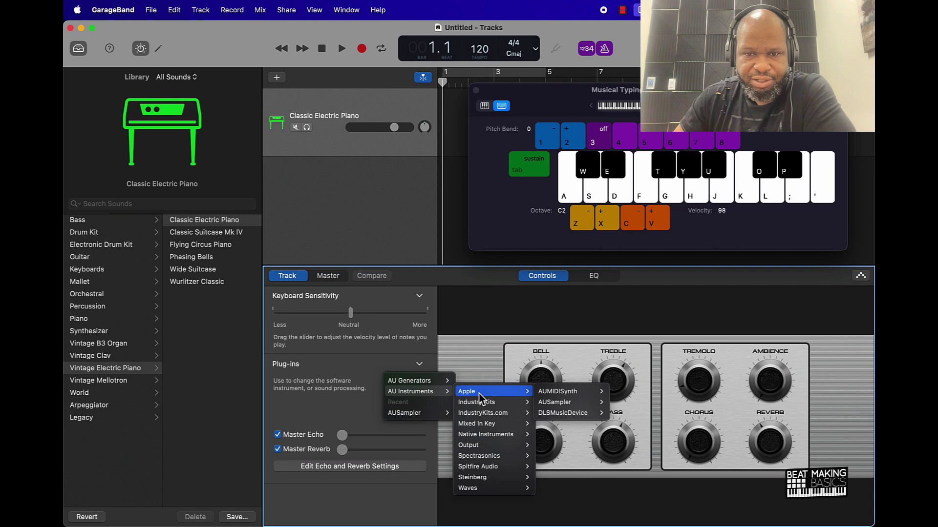
mouse_move(569, 401)
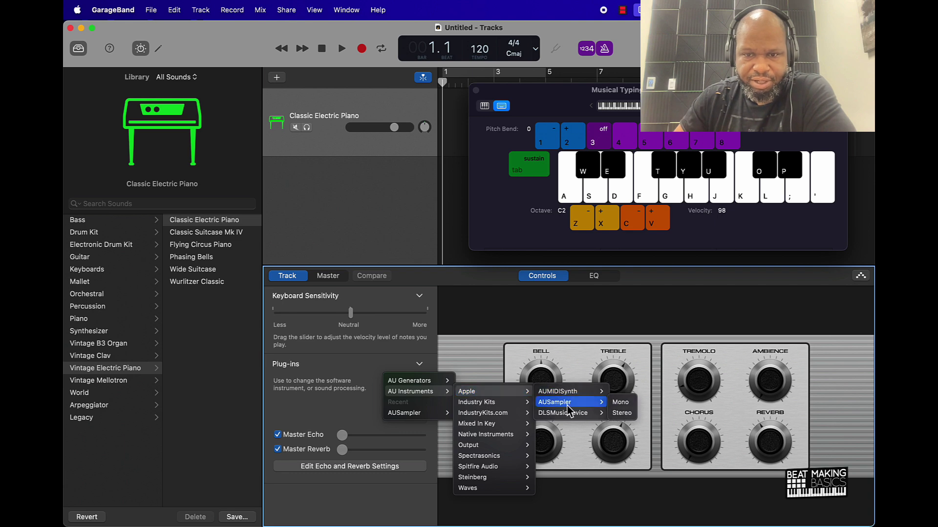
click(622, 413)
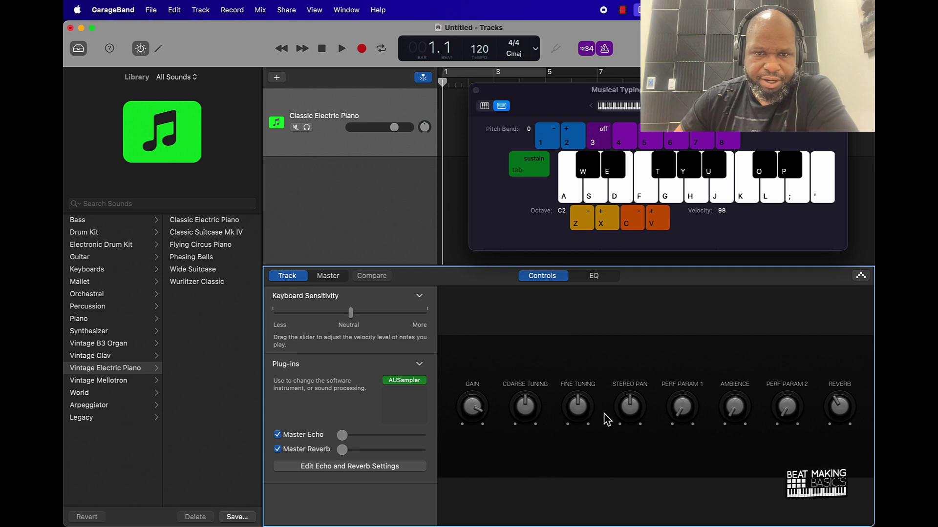
- Open the AUSampler editor, play C2, G2 and two higher keys, then close it
click(408, 387)
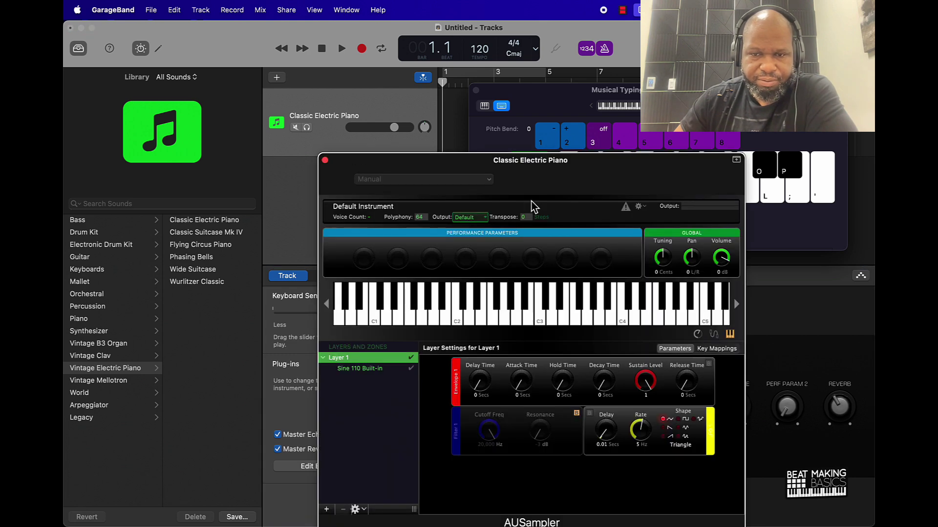
drag(607, 184, 437, 109)
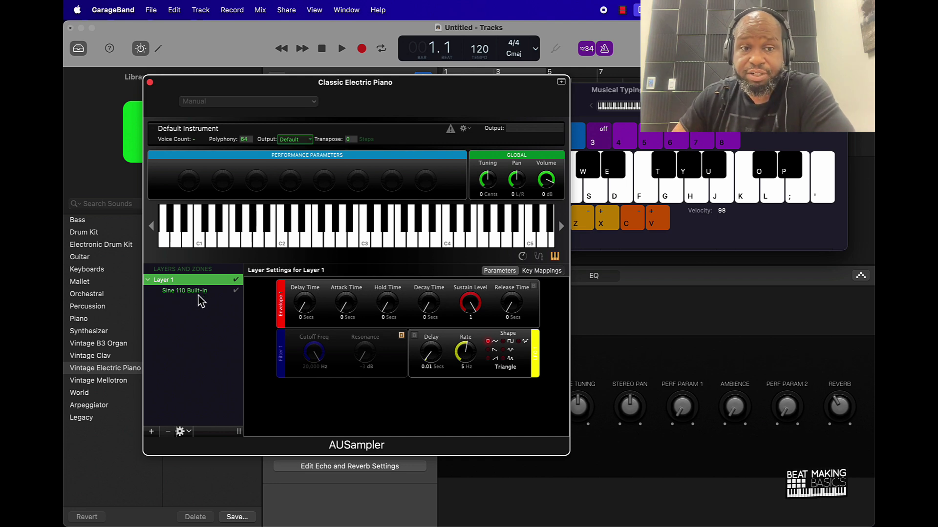
click(283, 240)
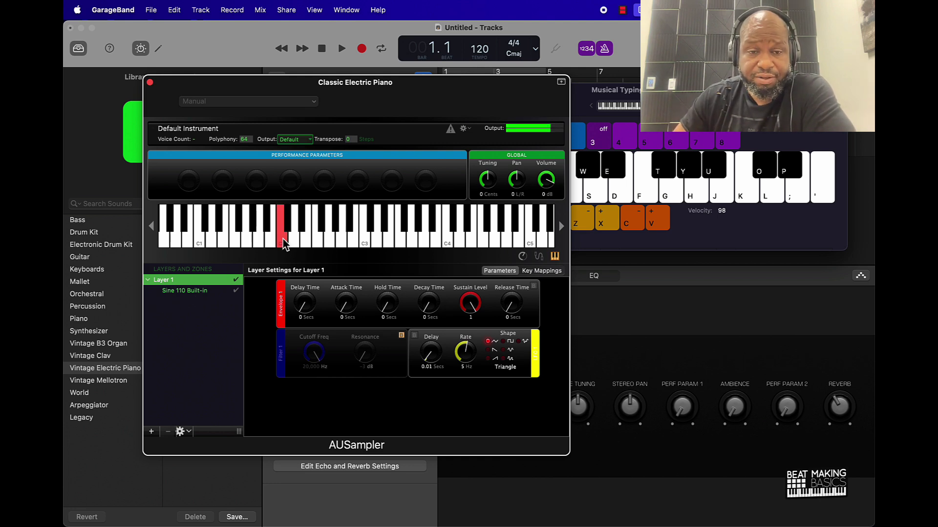
click(329, 241)
click(415, 241)
click(483, 239)
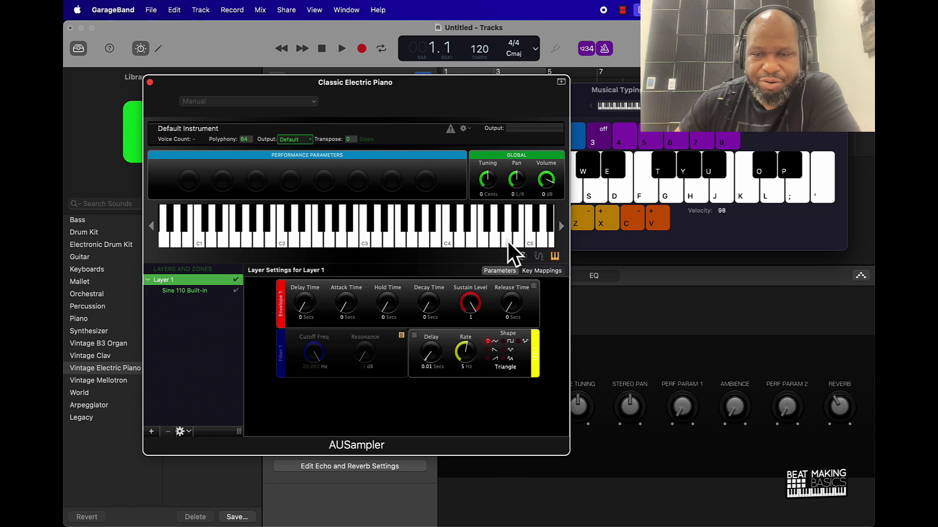
click(150, 83)
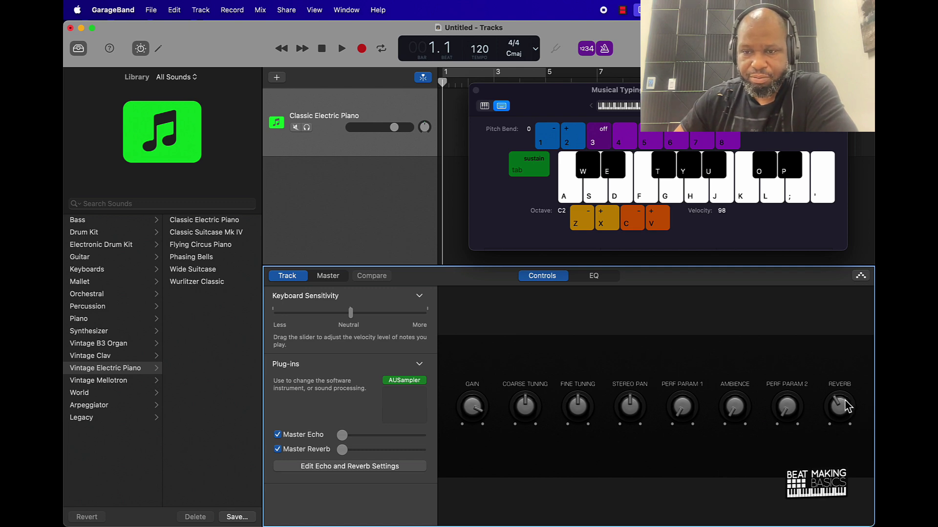
- Turn the Reverb knob in Smart Controls to change the track's reverb level
drag(838, 405, 837, 457)
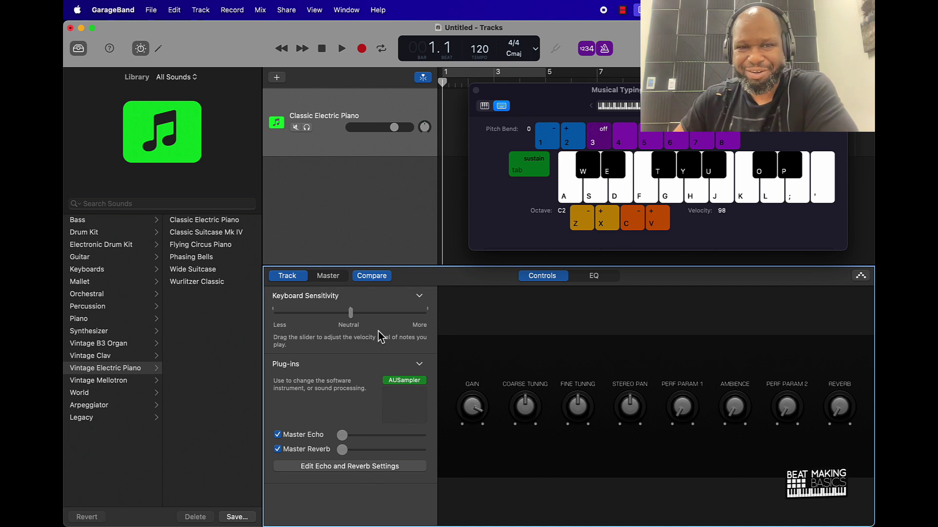
- Reopen the AUSampler editor with Layer 1 expanded to show its Sine 110 Built-in zone
click(406, 381)
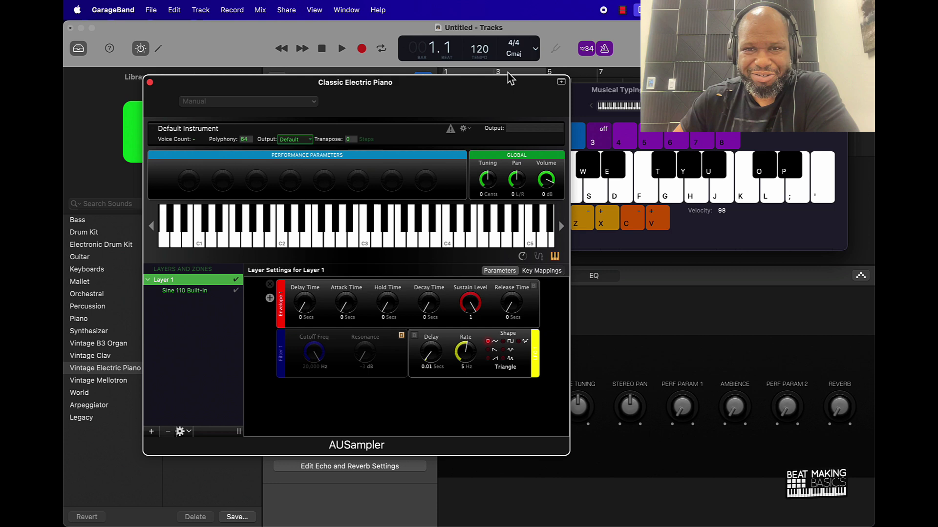
click(148, 81)
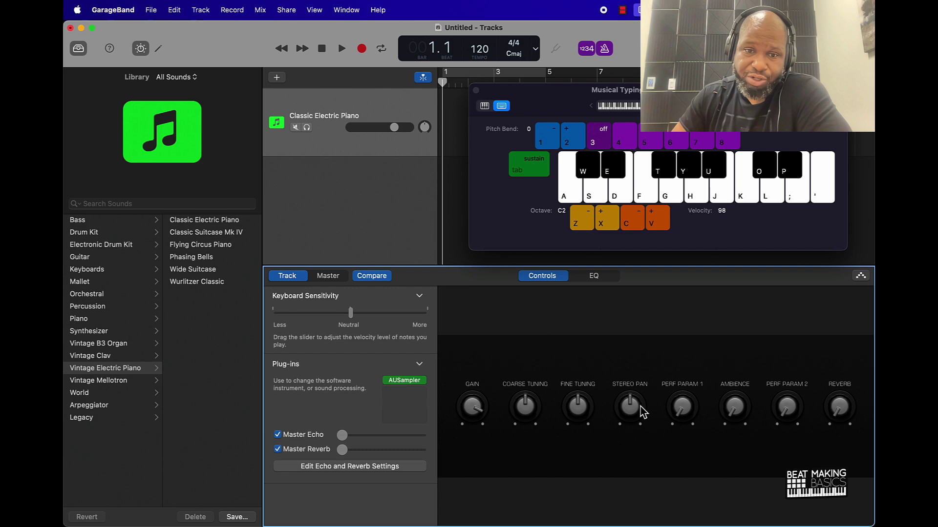
click(401, 381)
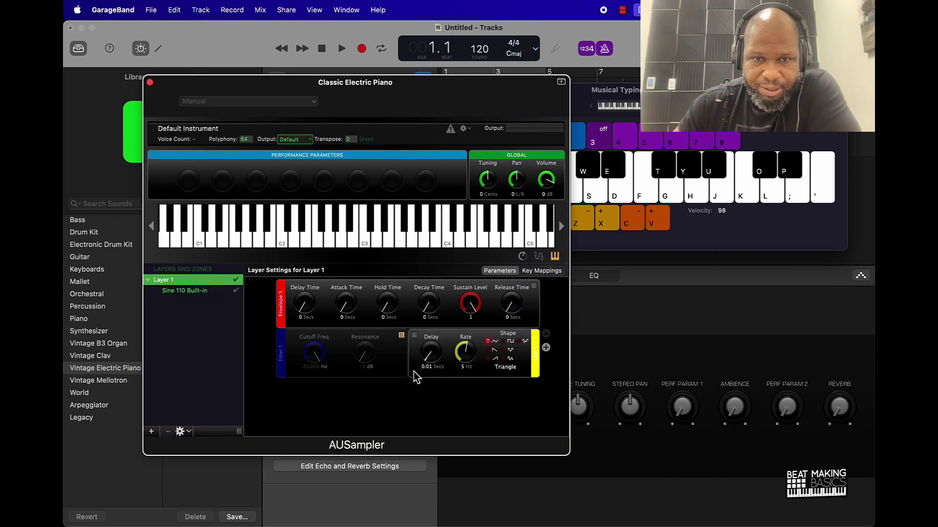
drag(476, 93, 466, 97)
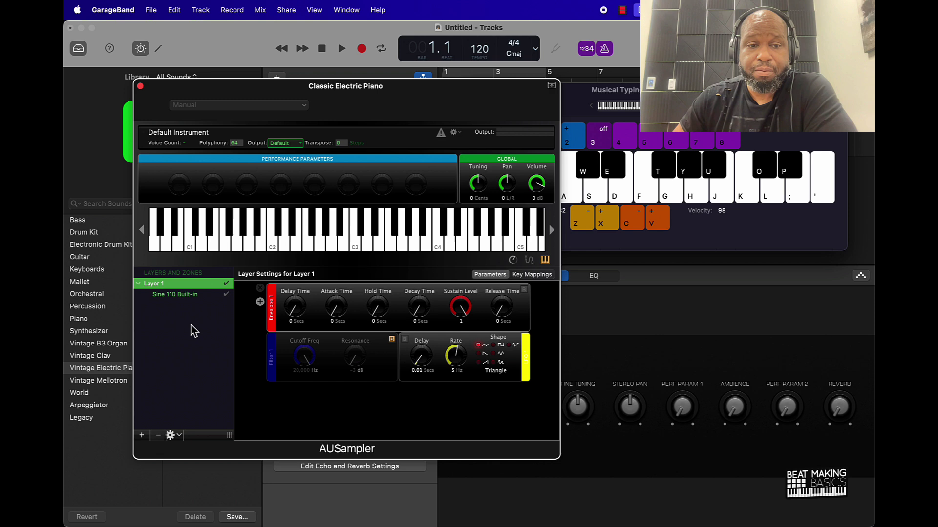
click(138, 284)
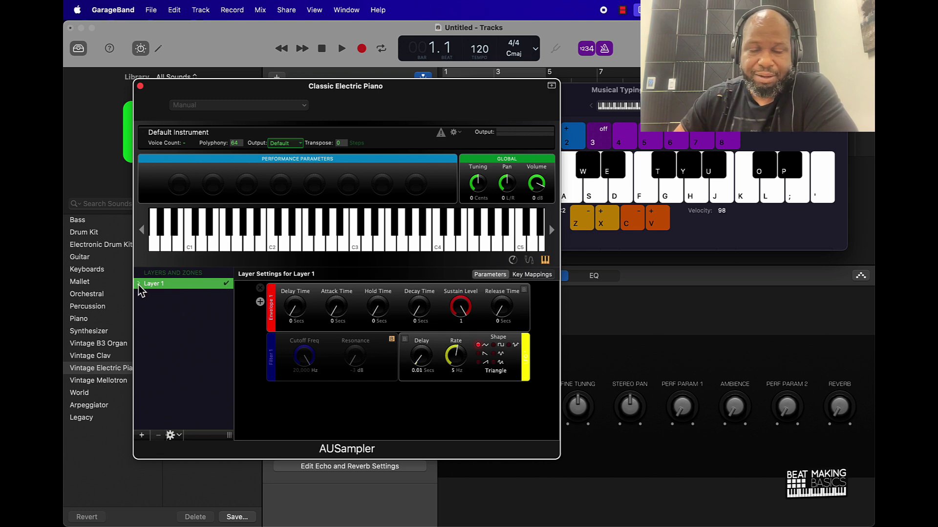
click(139, 284)
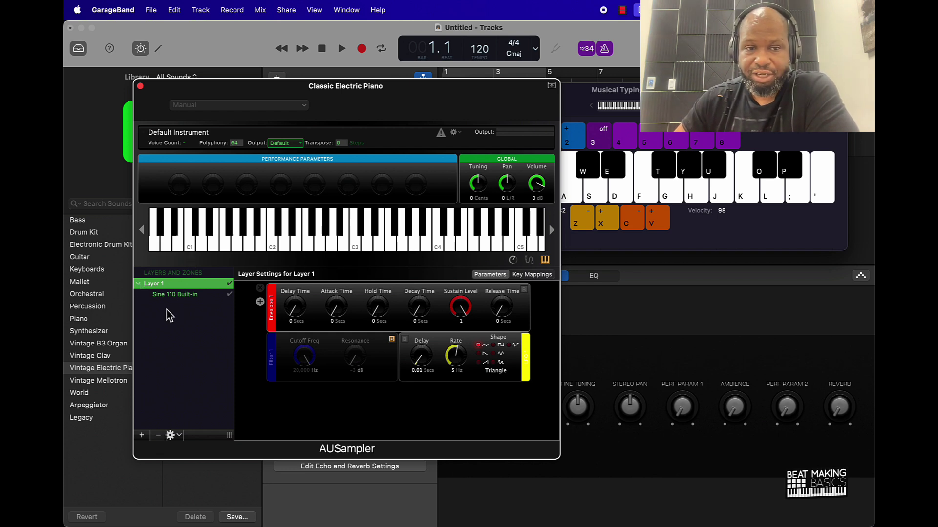
- Begin adding sample files to Layer 1 from the layer options
click(179, 436)
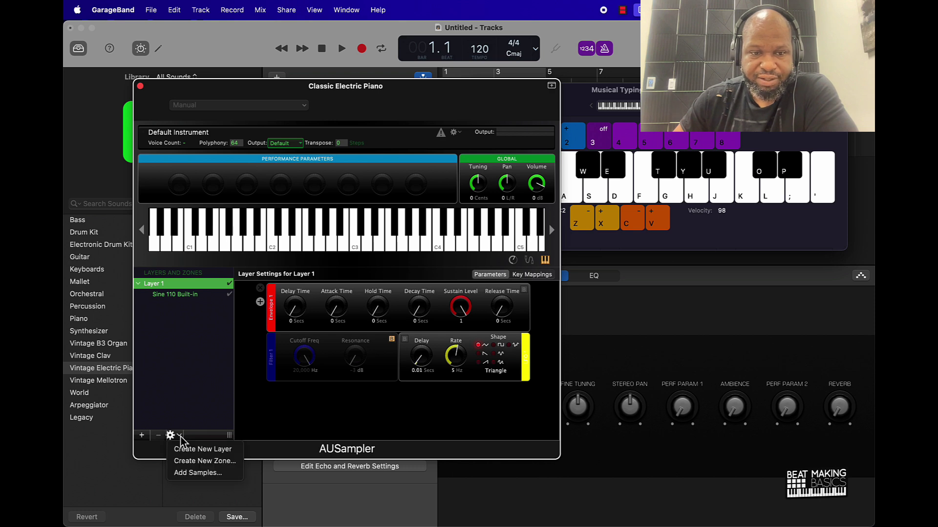
click(194, 473)
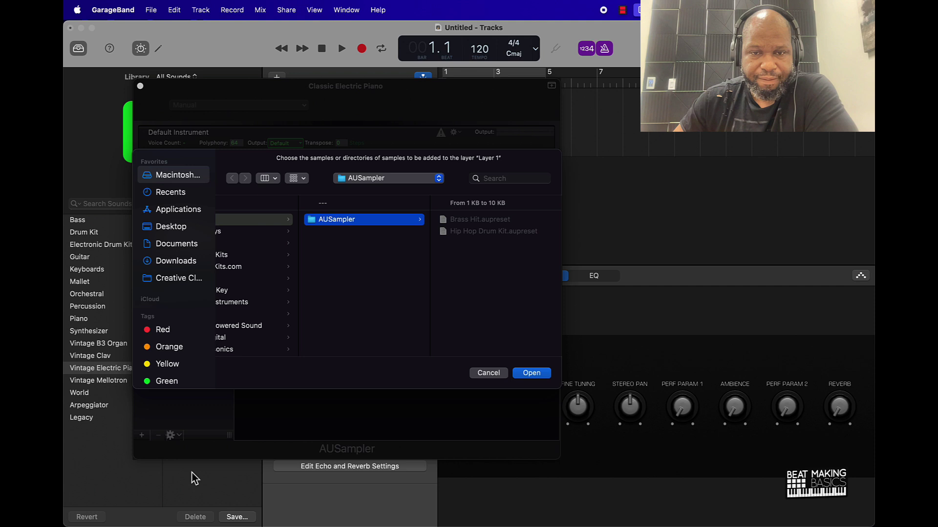
scroll(374, 295, left, 10)
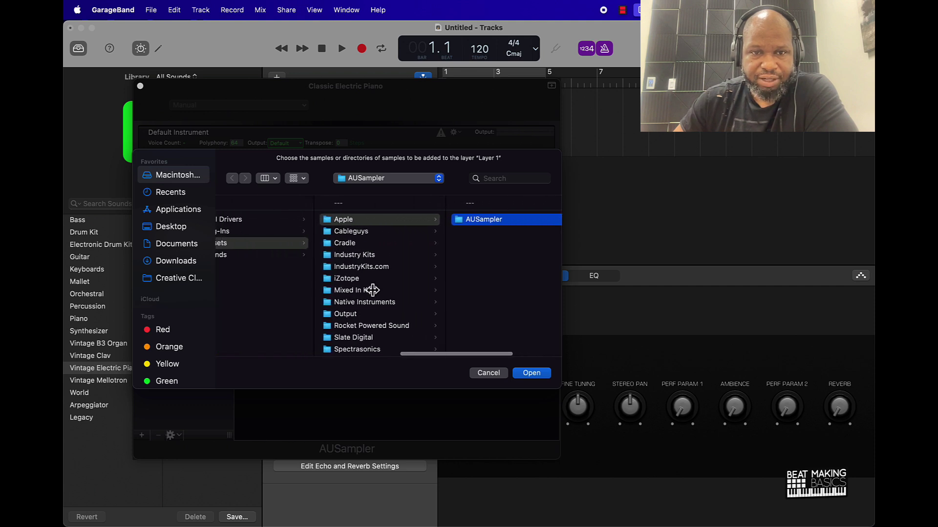
scroll(375, 273, right, 3)
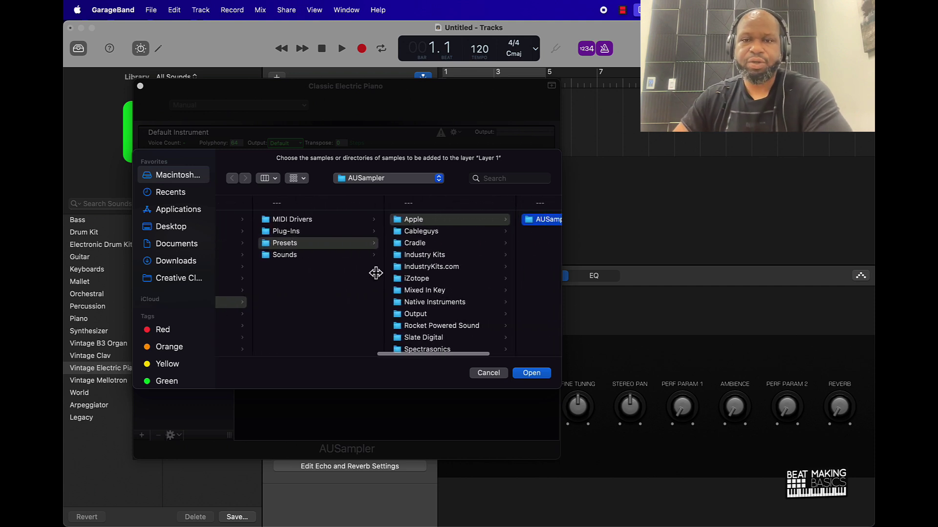
- Search 'splice', browse Paradise Found > Loops > Strings and preview SO_PF_118_strings_phrase_E.wav
click(515, 182)
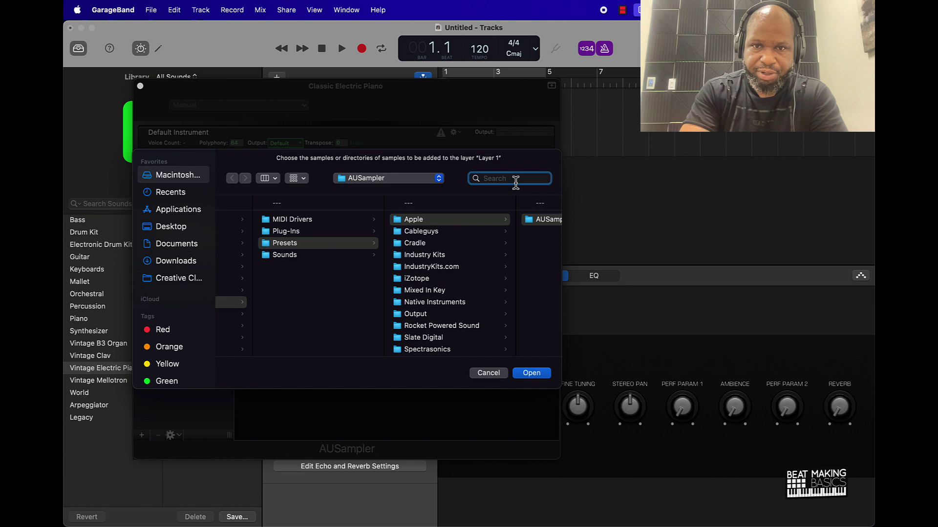
text(spl)
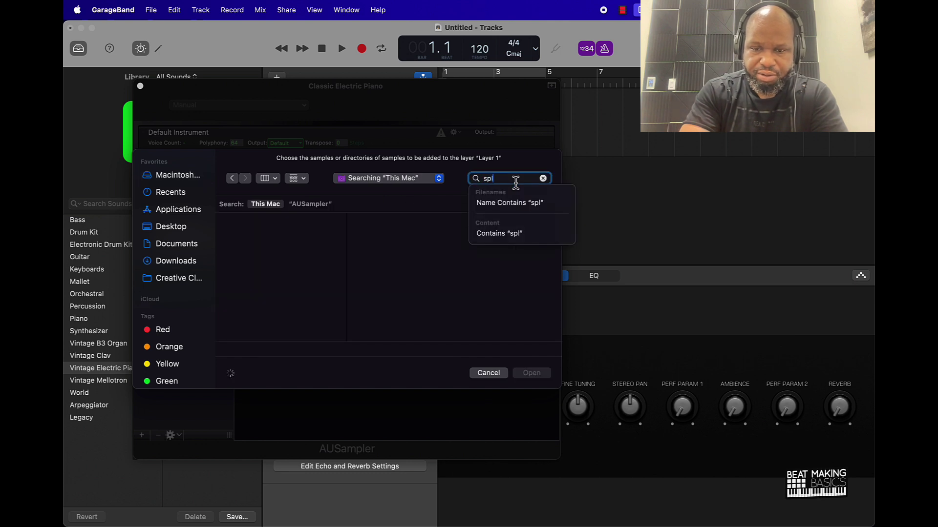
text(ice)
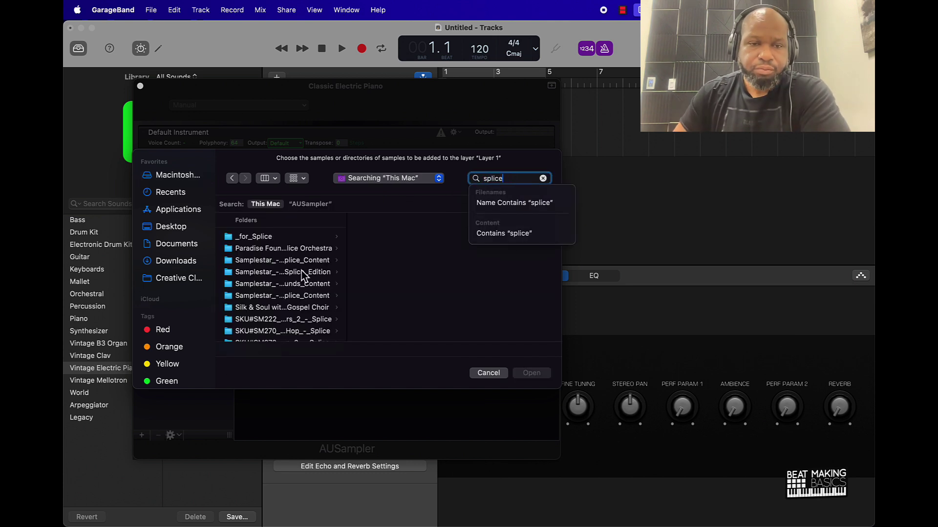
drag(350, 244, 449, 243)
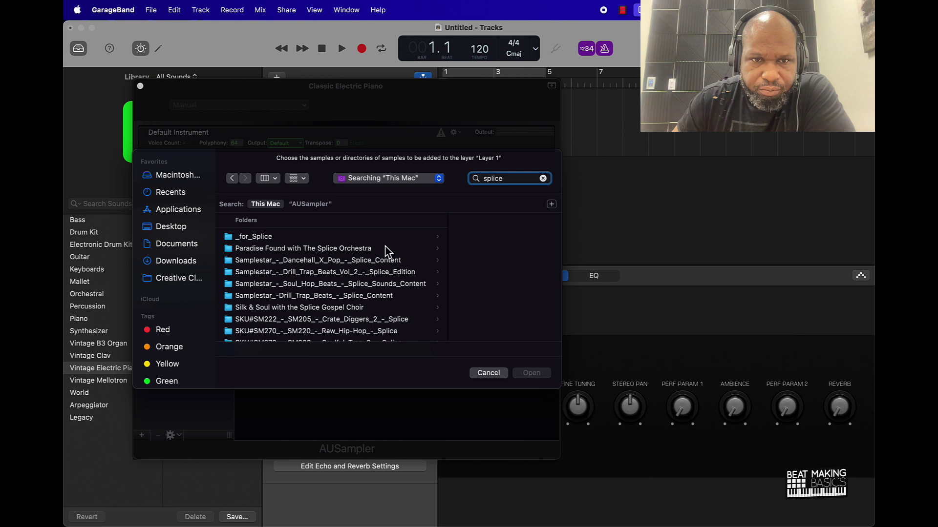
click(343, 249)
double_click(390, 239)
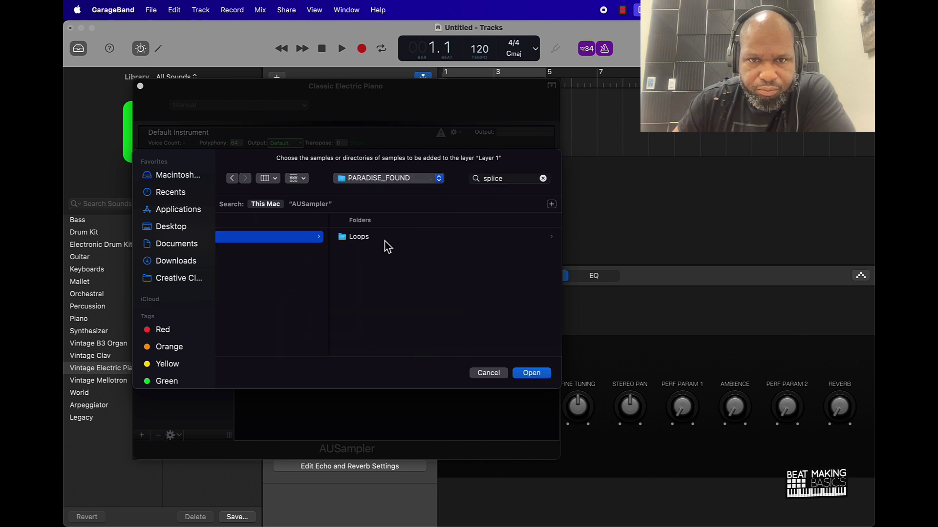
double_click(368, 237)
double_click(368, 249)
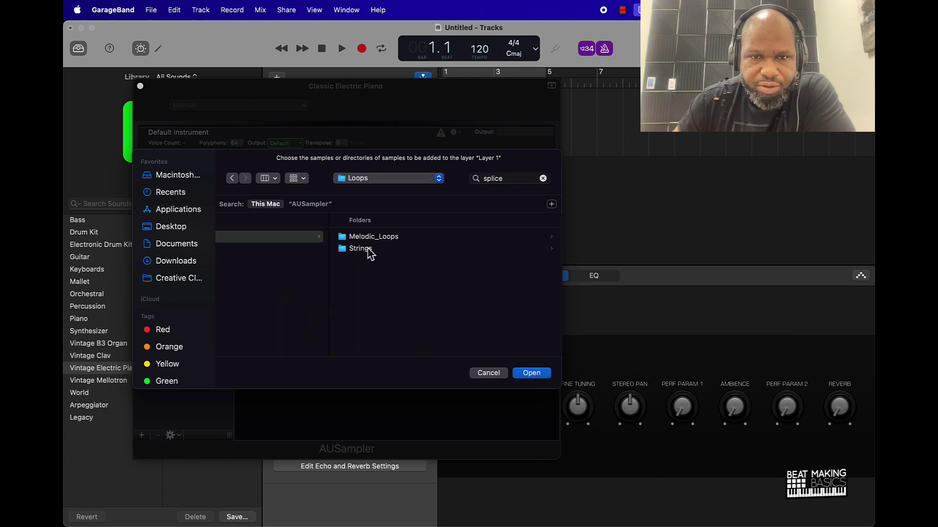
click(420, 252)
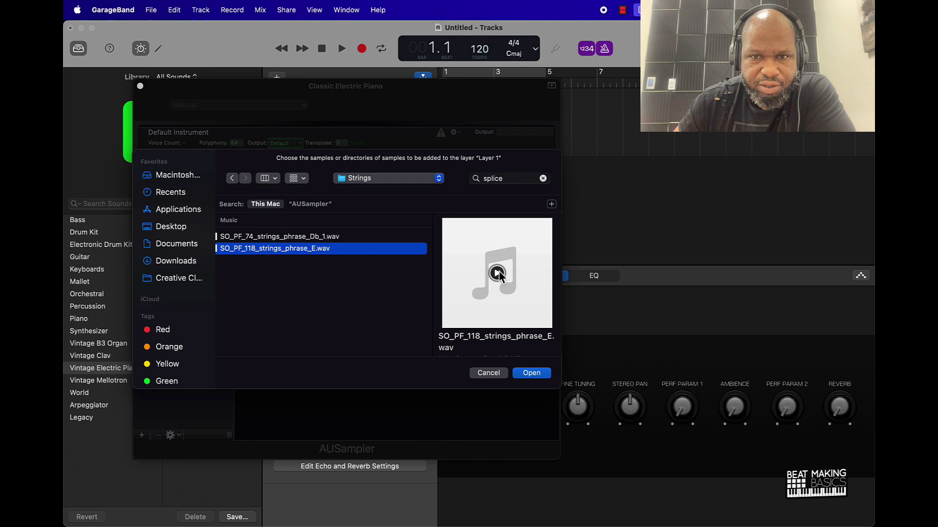
click(497, 273)
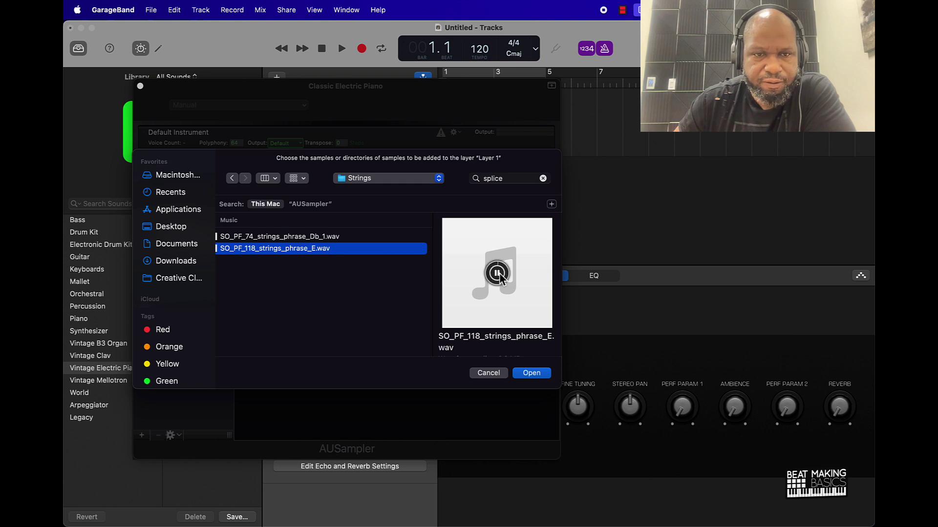
- Load the strings sample into Layer 1 and audition it across several keys
click(531, 374)
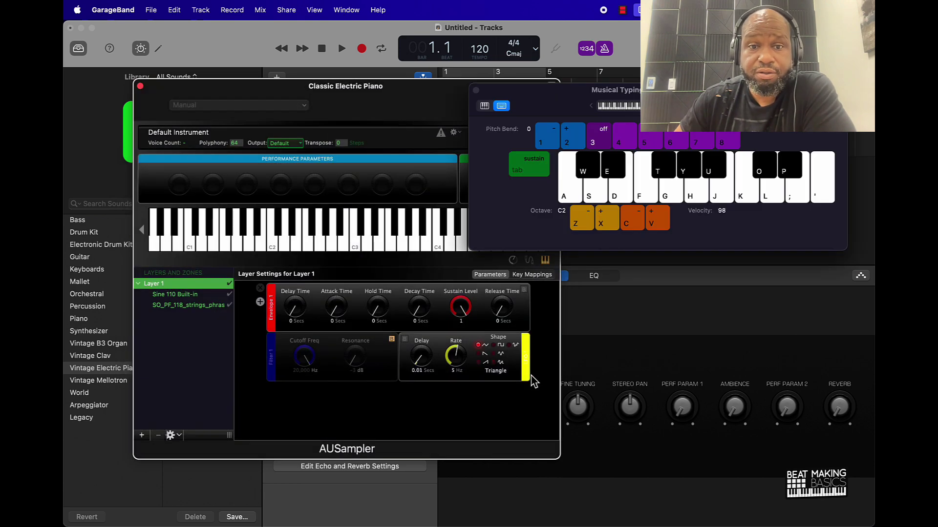
click(379, 119)
mouse_move(378, 119)
mouse_down()
mouse_move(421, 198)
mouse_move(372, 111)
mouse_up()
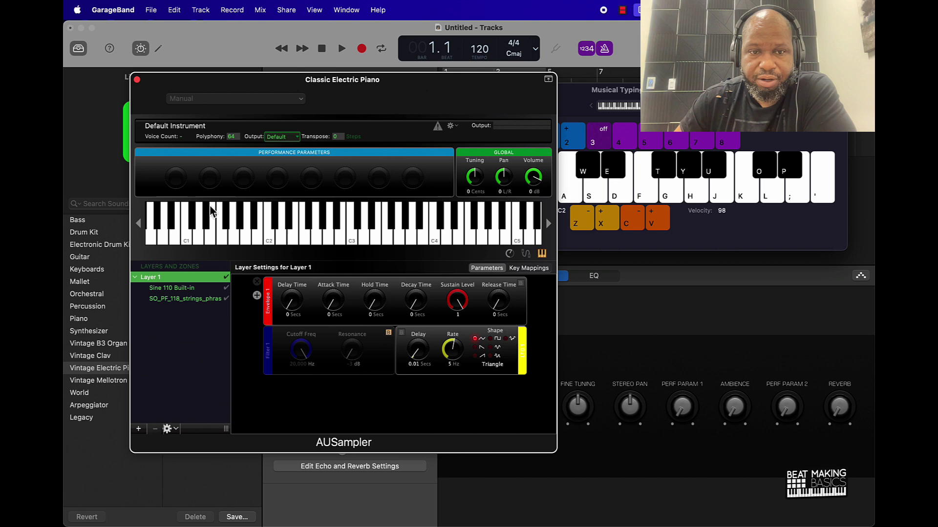
drag(485, 233, 249, 235)
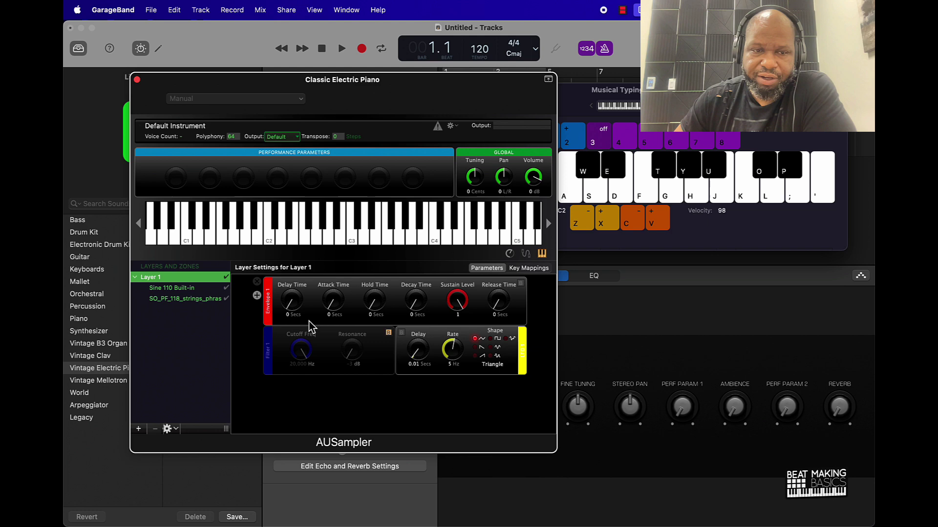
- Select the Sine 110 Built-in zone and delete it
click(195, 300)
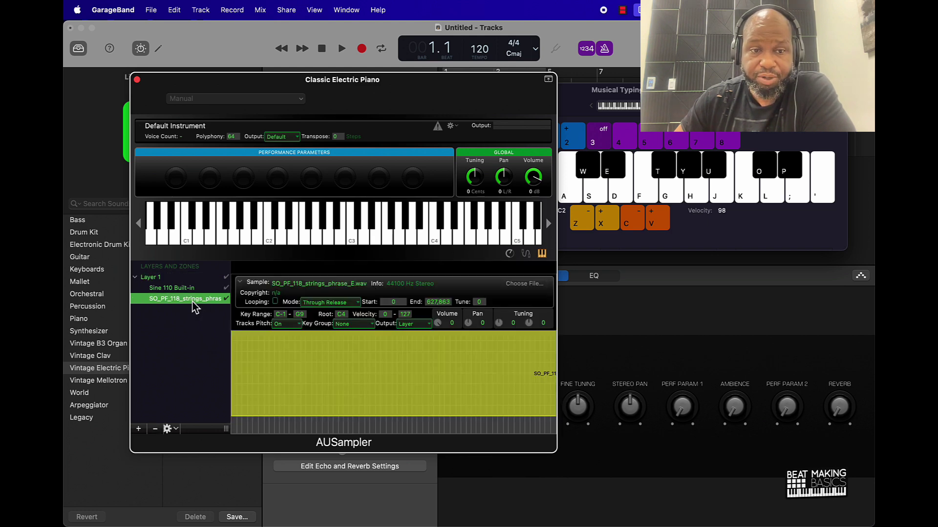
click(185, 289)
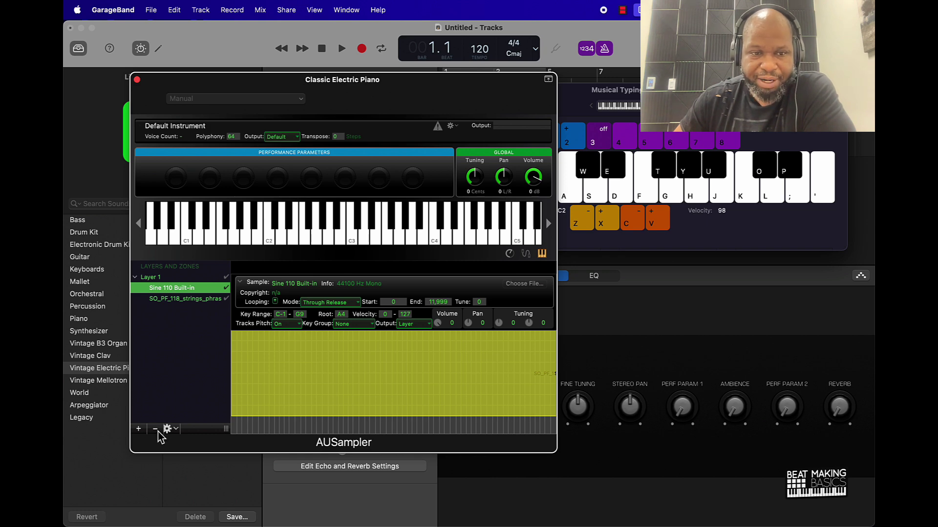
click(155, 429)
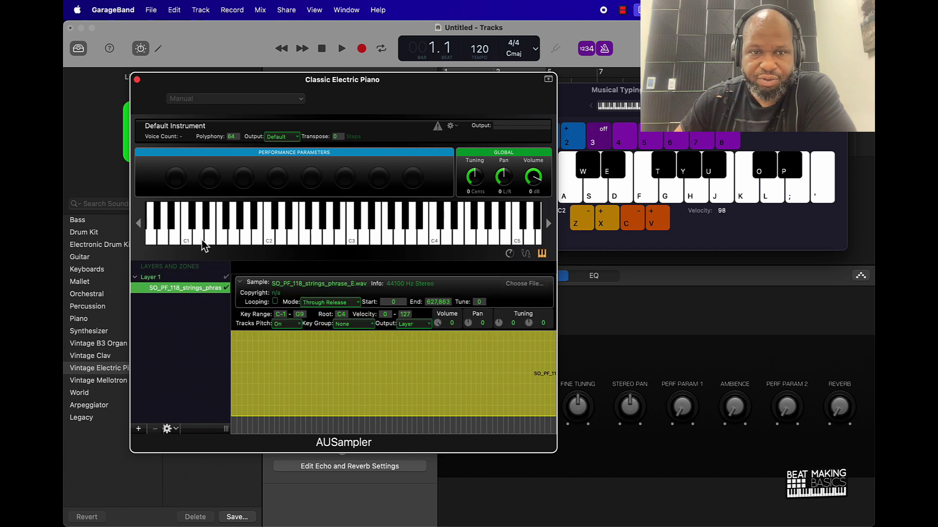
- Play the strings sample up the keyboard and hold a note to hear its sustain
mouse_move(204, 245)
mouse_down()
mouse_move(497, 239)
mouse_move(376, 244)
mouse_up()
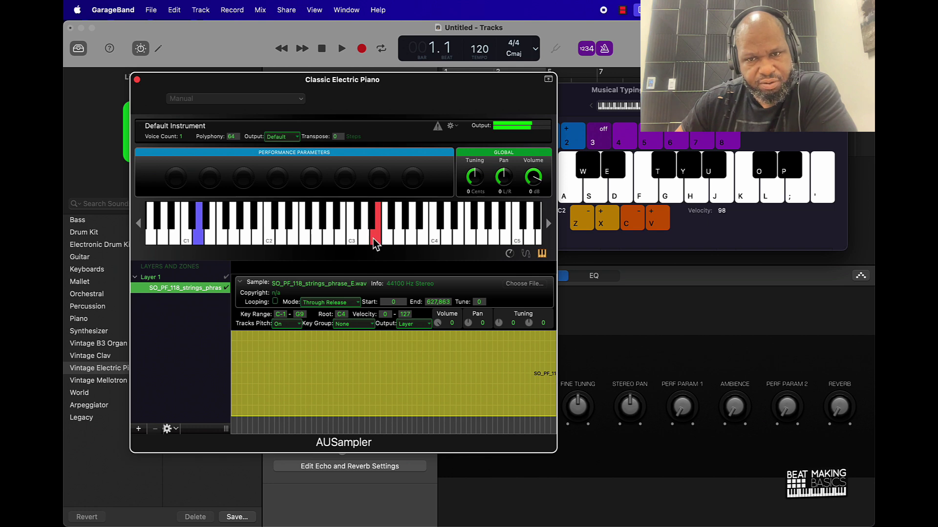
drag(376, 244, 374, 244)
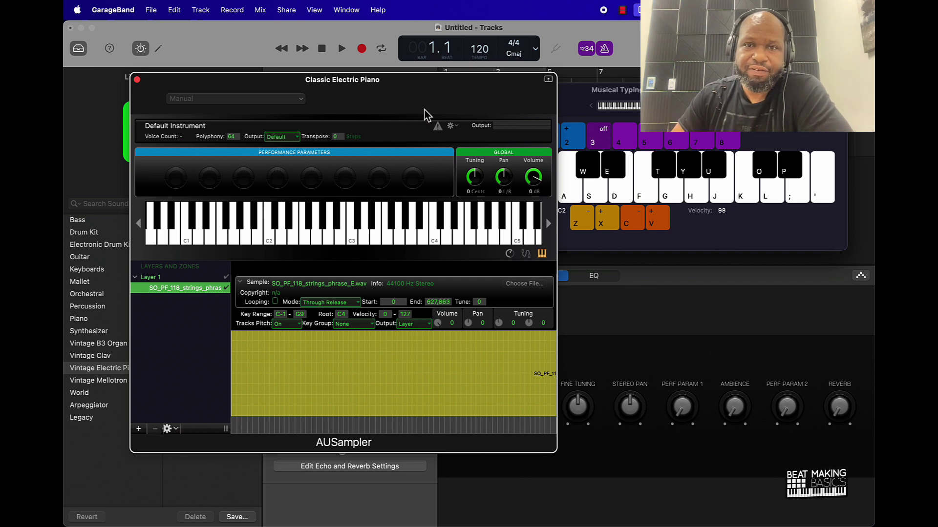
drag(420, 104, 411, 113)
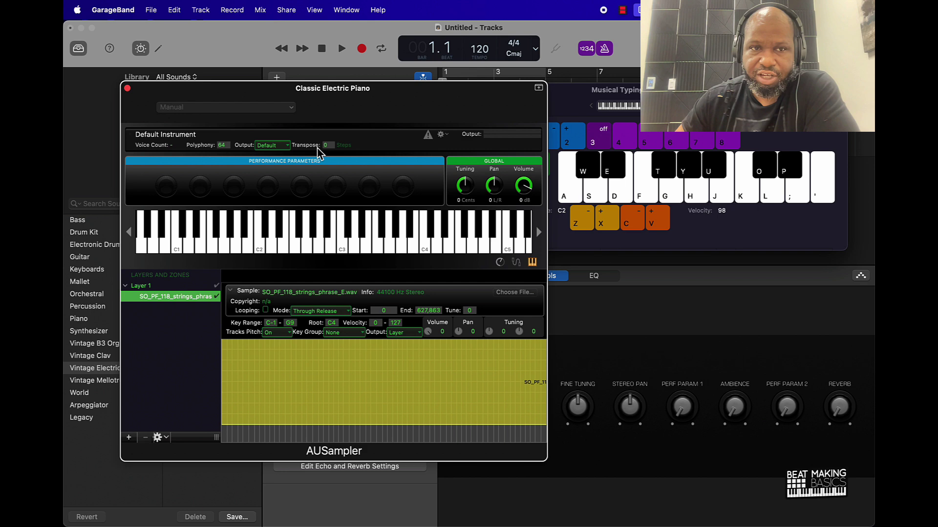
- Save the sampler setup as a new preset named 'Dark String Loop'
click(229, 110)
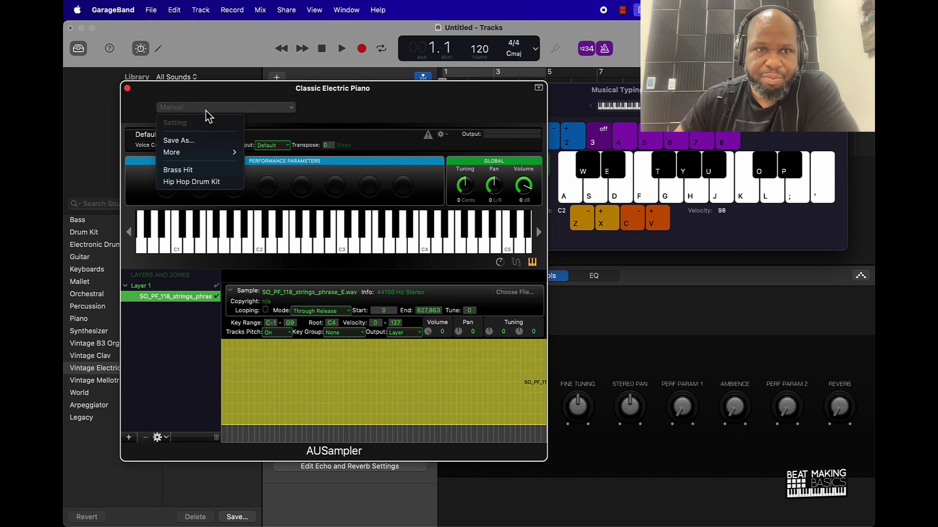
click(188, 140)
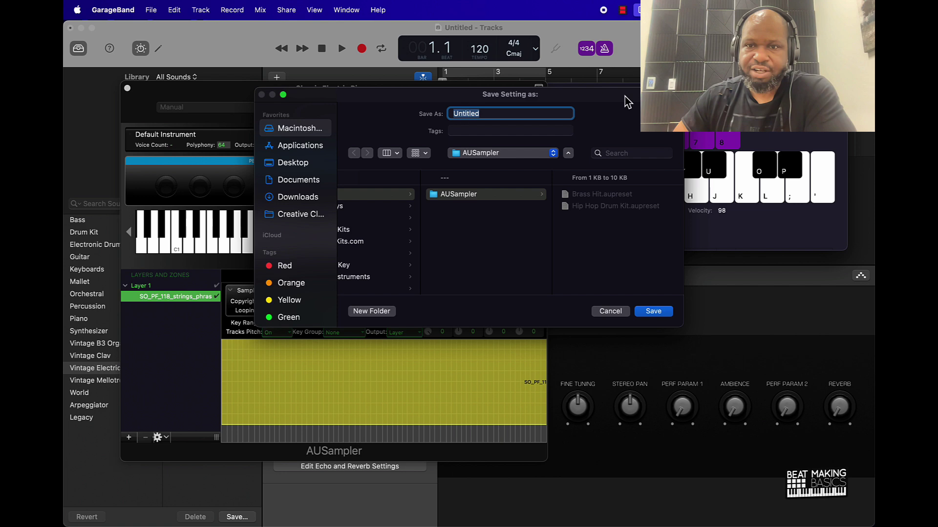
text(Dark String Loop)
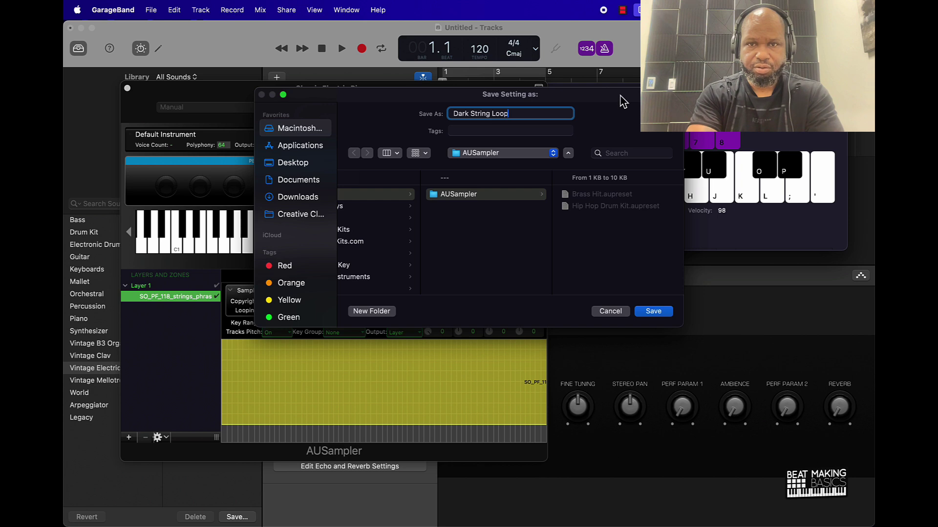
key(Return)
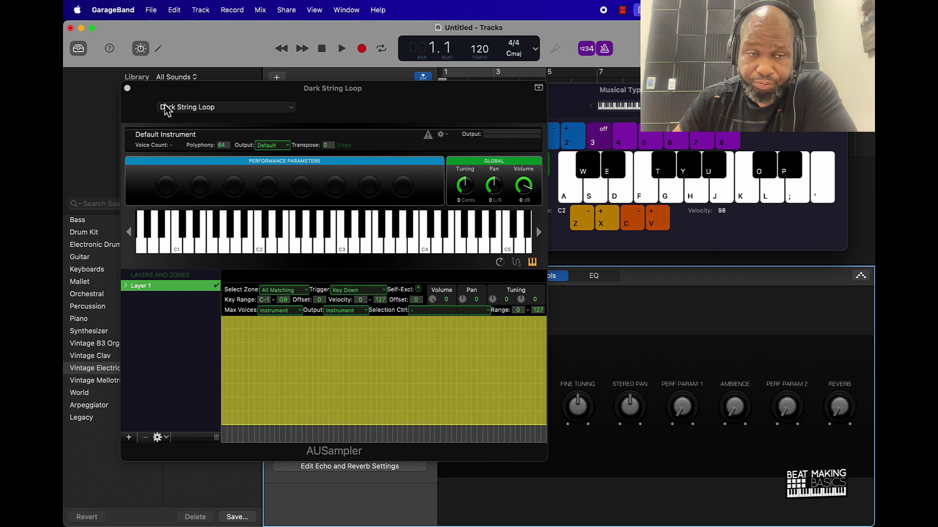
- Close the sampler window and create a new software instrument track
click(127, 89)
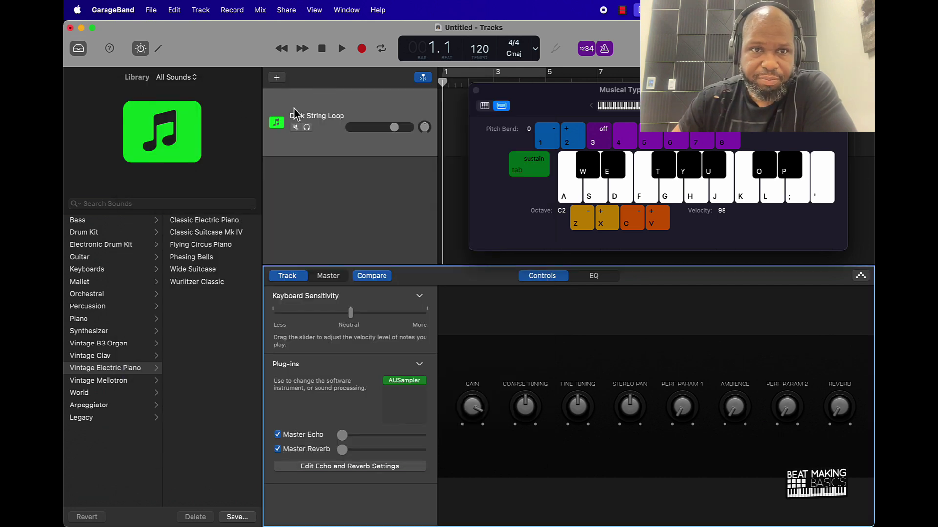
click(277, 77)
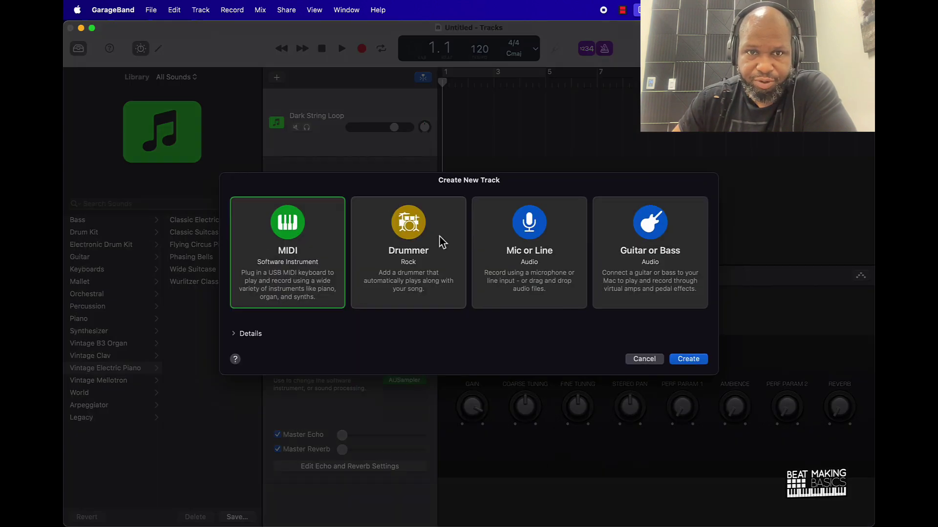
double_click(303, 239)
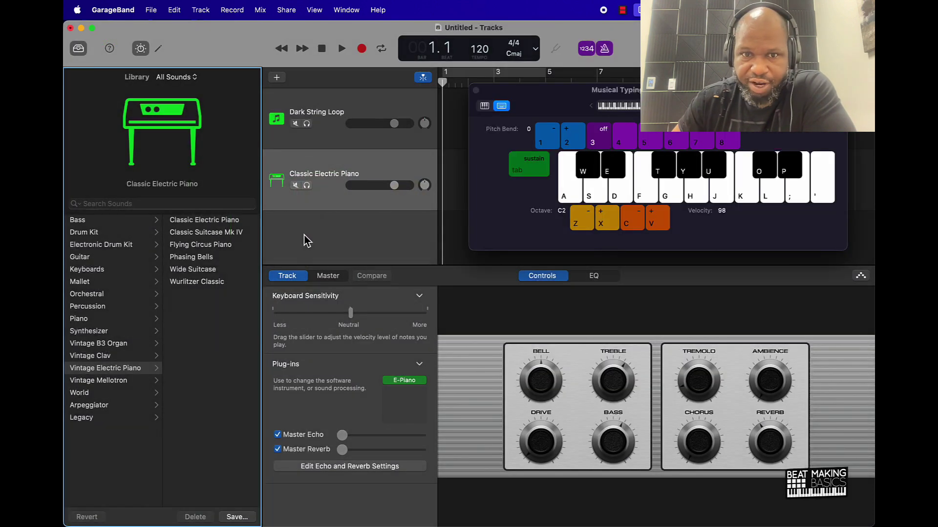
- Load the stereo AUSampler as the new track's instrument
click(423, 383)
mouse_move(435, 391)
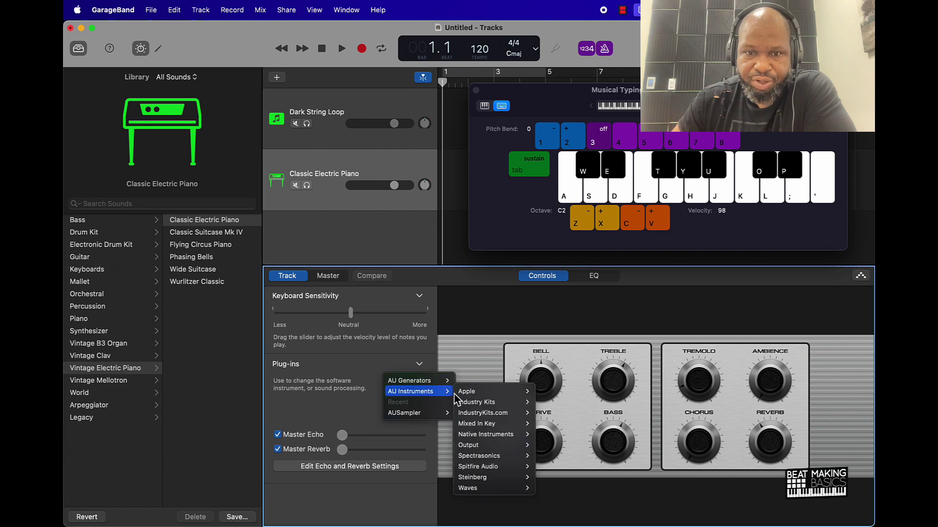
mouse_move(501, 392)
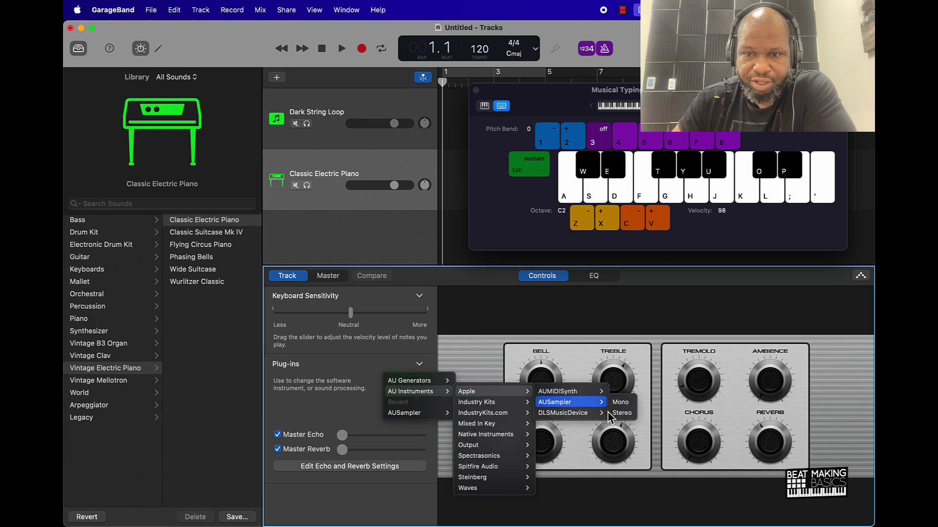
mouse_move(600, 402)
click(622, 413)
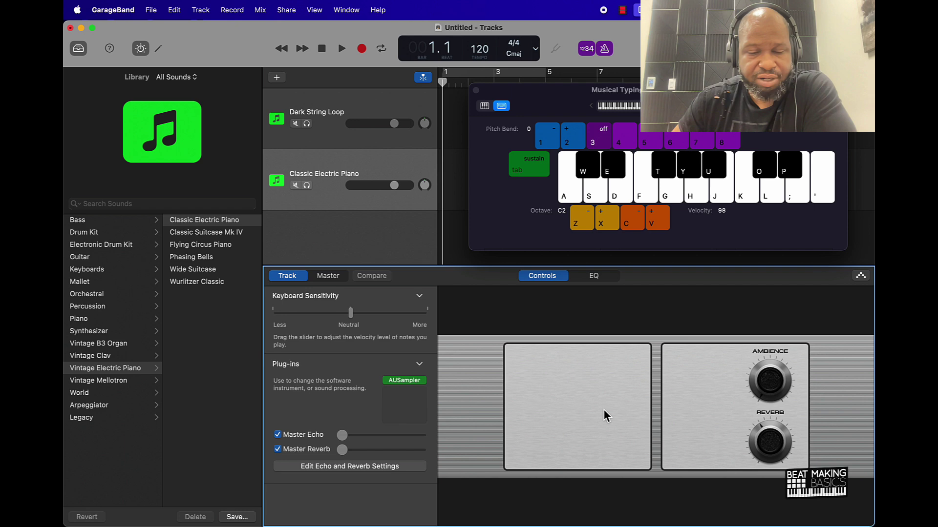
- Open the new track's sampler editor and show its preset list
click(404, 382)
drag(466, 171, 342, 141)
click(188, 137)
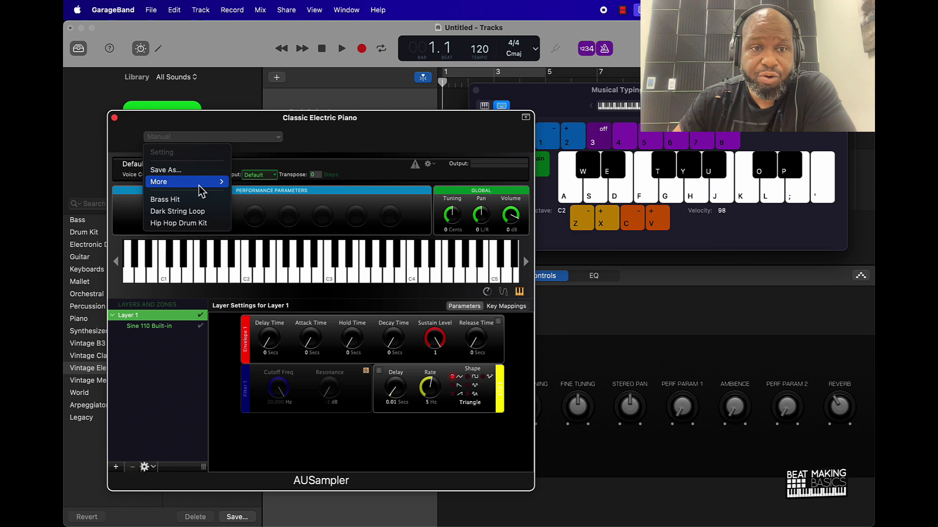
- Load the Dark String Loop preset and play notes near C3 to hear it
mouse_move(200, 186)
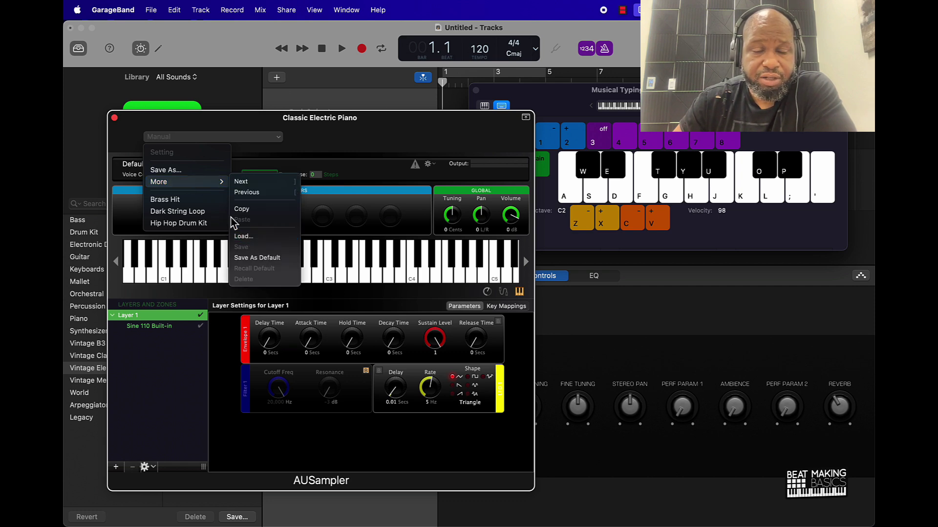
click(188, 216)
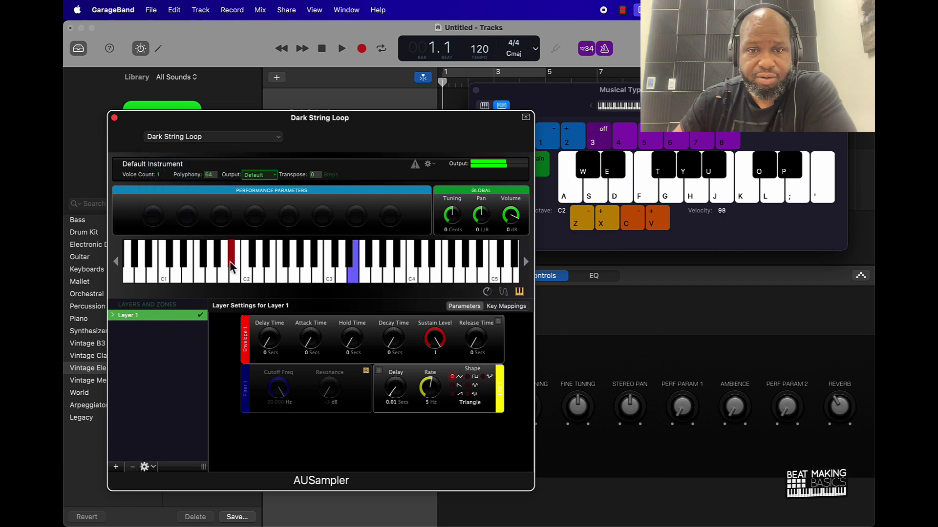
click(339, 274)
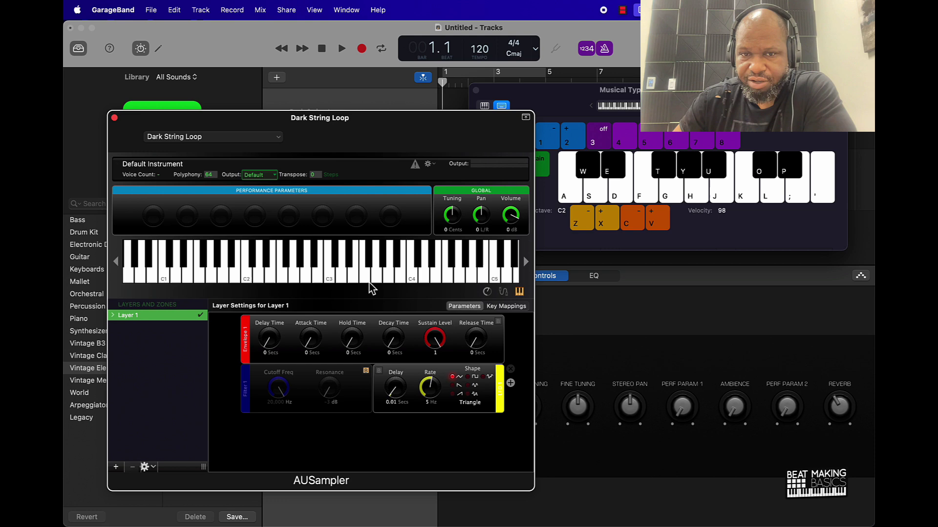
click(331, 282)
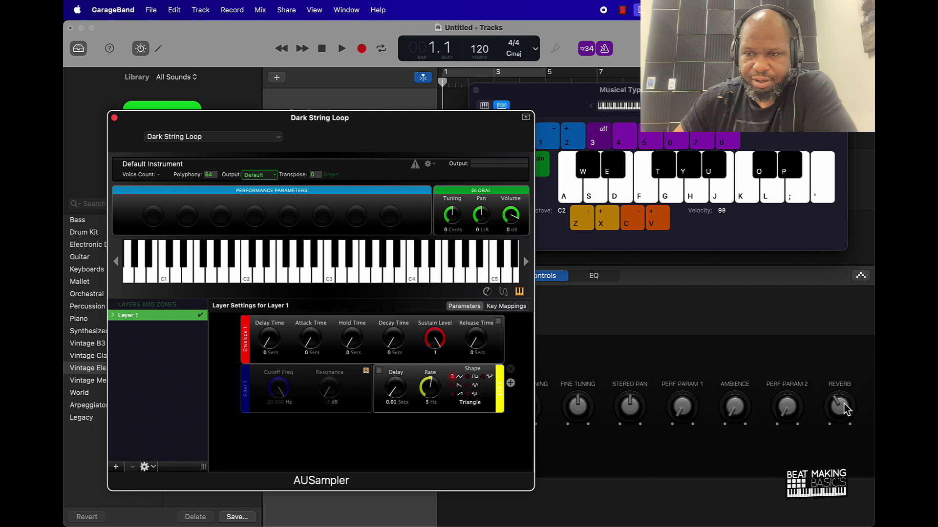
- Audition notes near C4 and below, then close the sampler editor
click(829, 435)
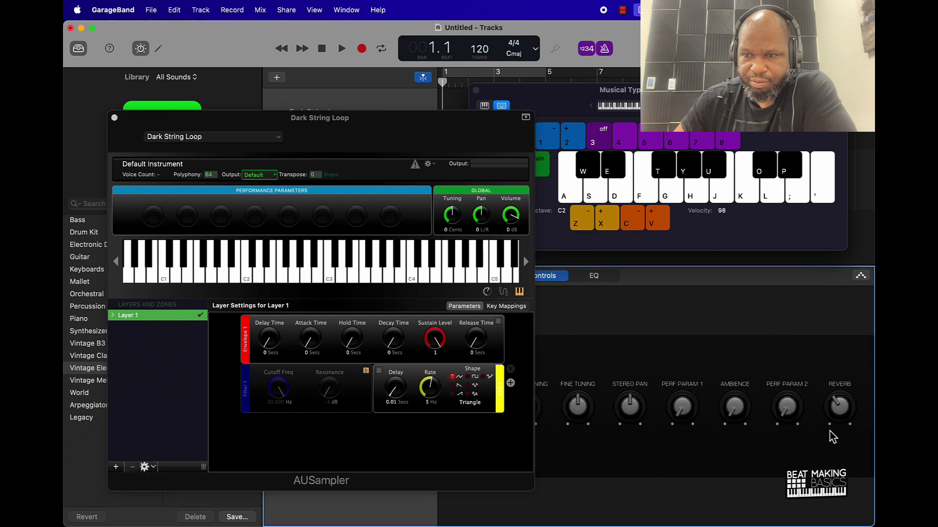
click(413, 276)
click(341, 279)
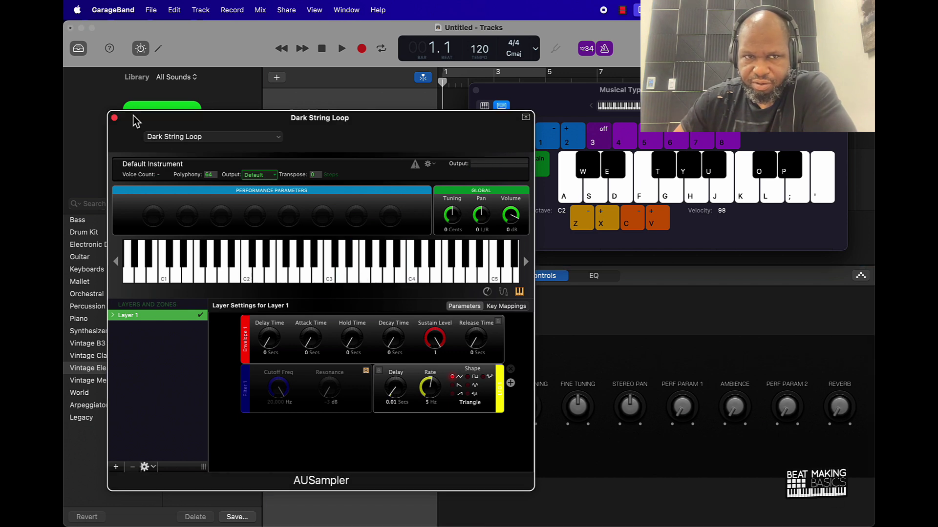
click(114, 118)
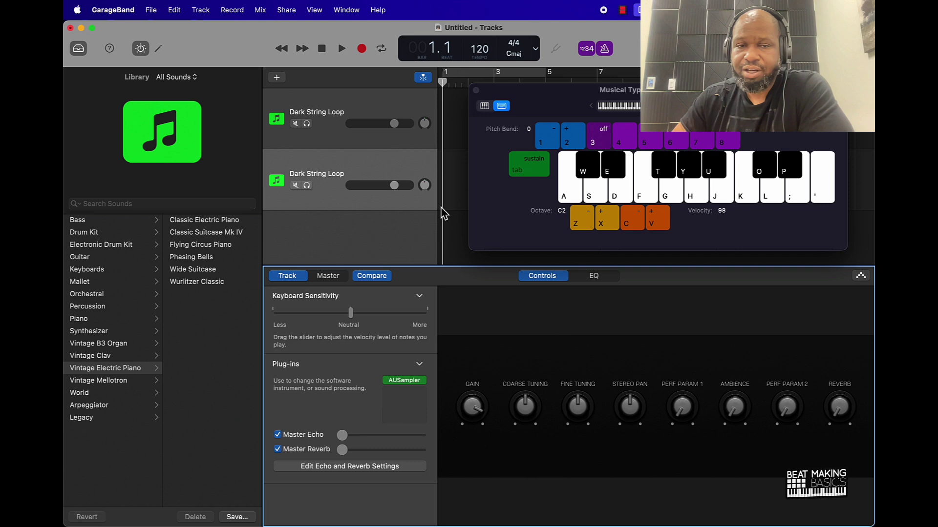
- Add a new software instrument track and swap its electric piano for AUSampler Stereo
click(276, 79)
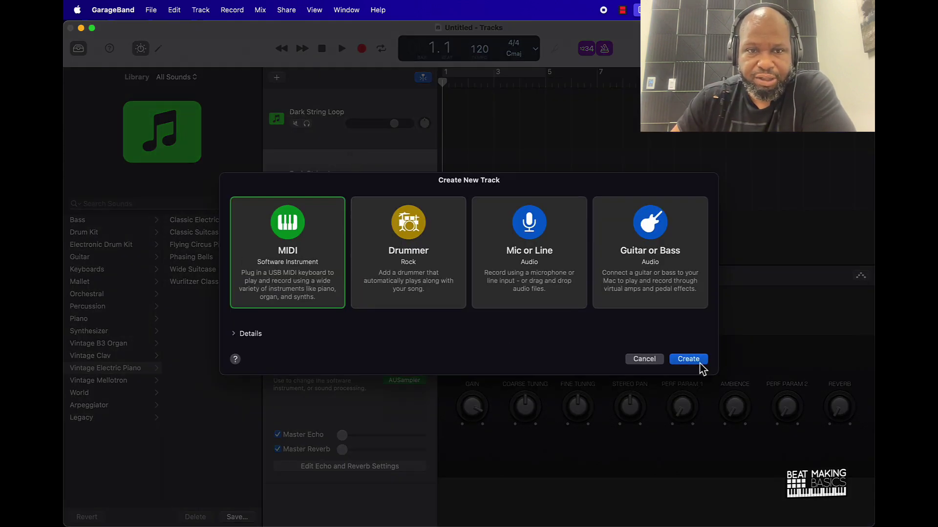
double_click(292, 238)
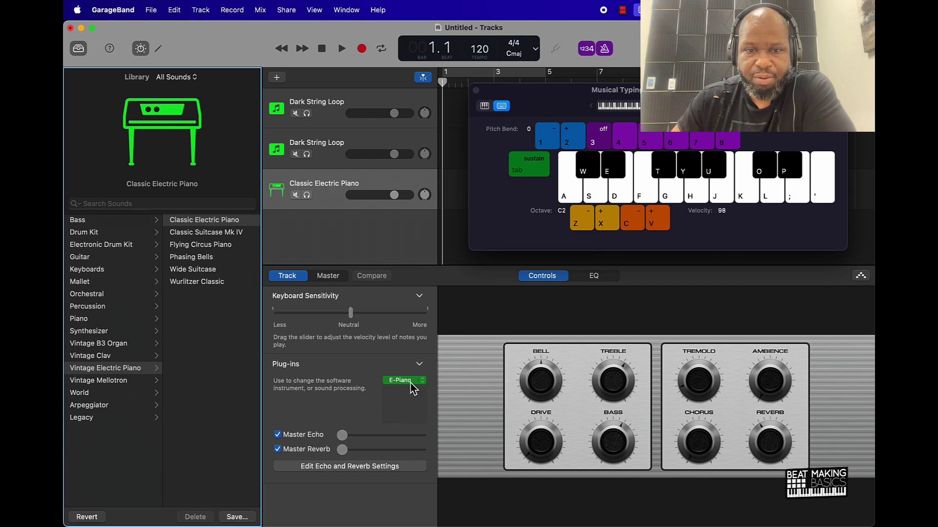
click(423, 383)
mouse_move(427, 396)
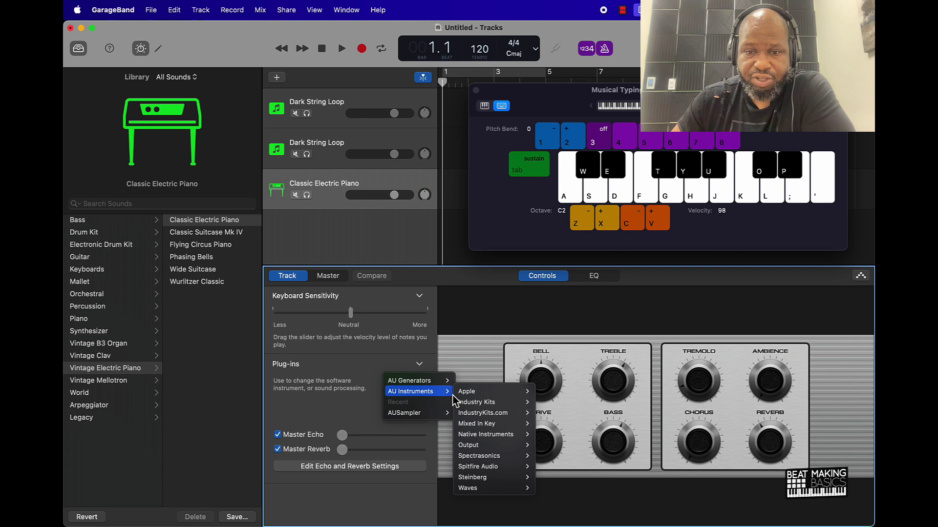
mouse_move(469, 391)
mouse_move(575, 405)
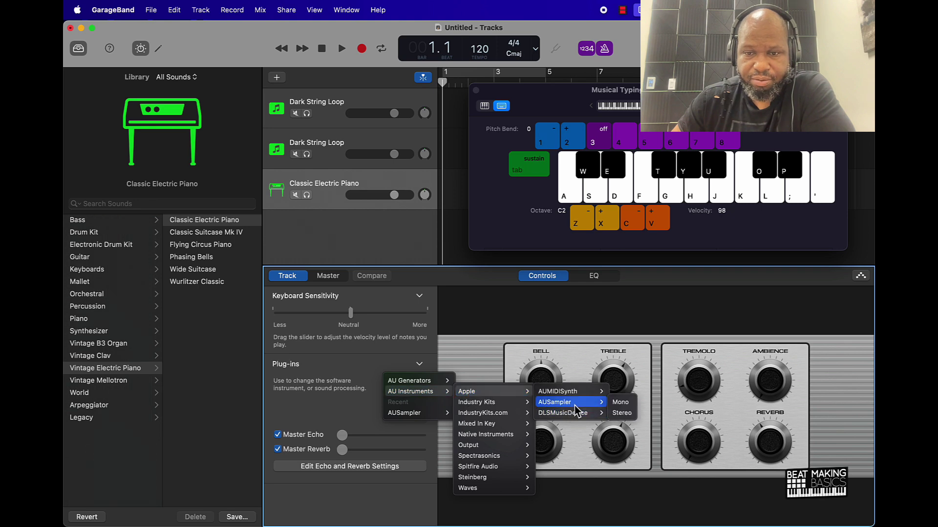
click(622, 413)
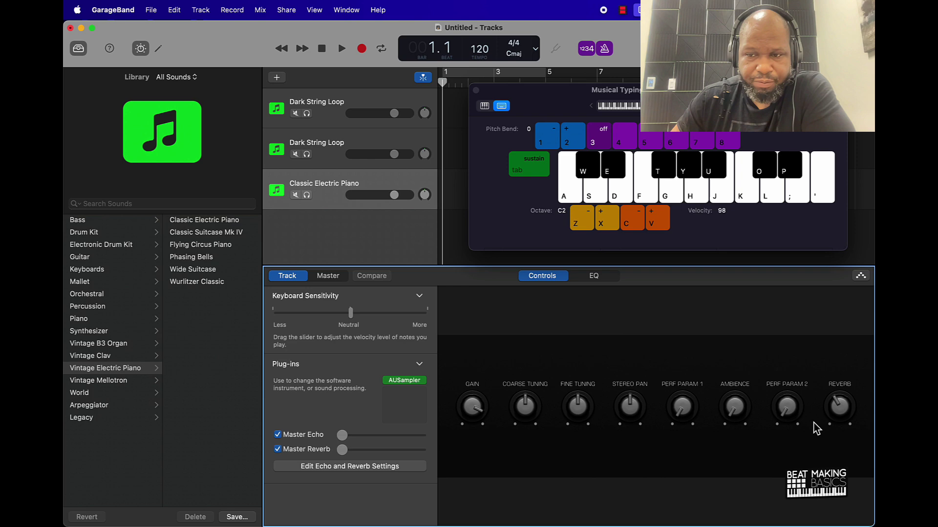
- Lower the reverb slightly, hide the Library, and open the AUSampler editor
drag(816, 429, 828, 499)
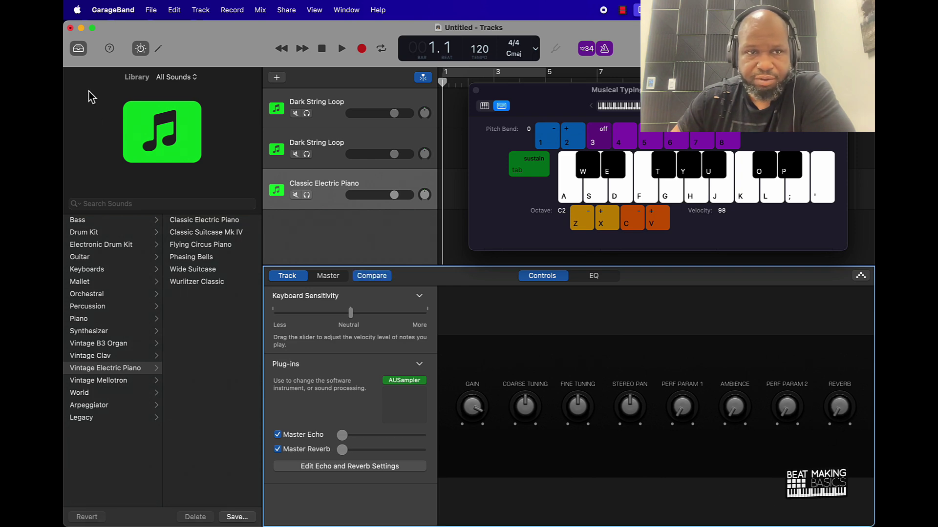
click(80, 51)
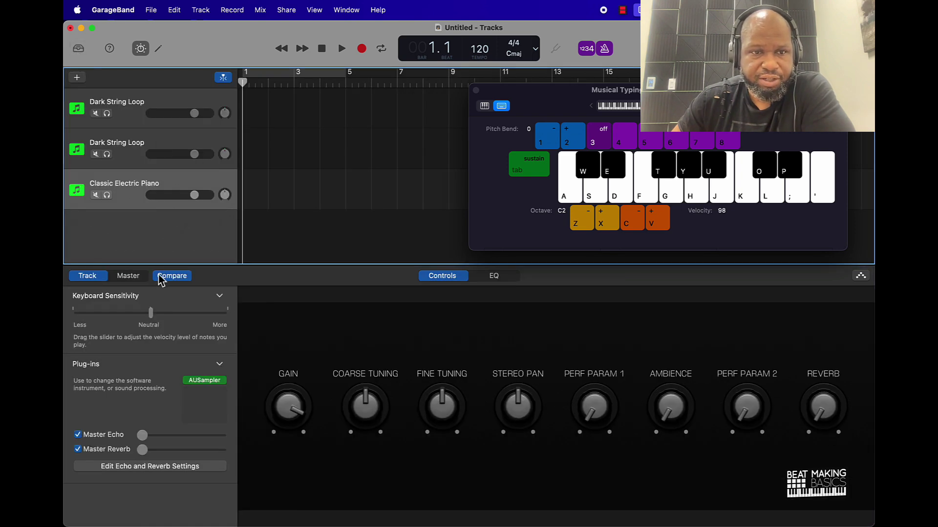
click(207, 383)
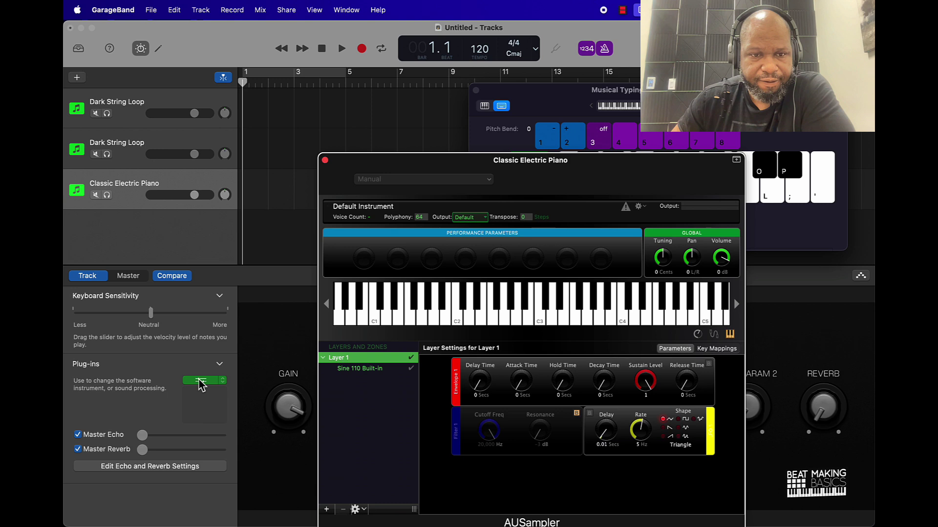
drag(613, 177, 435, 109)
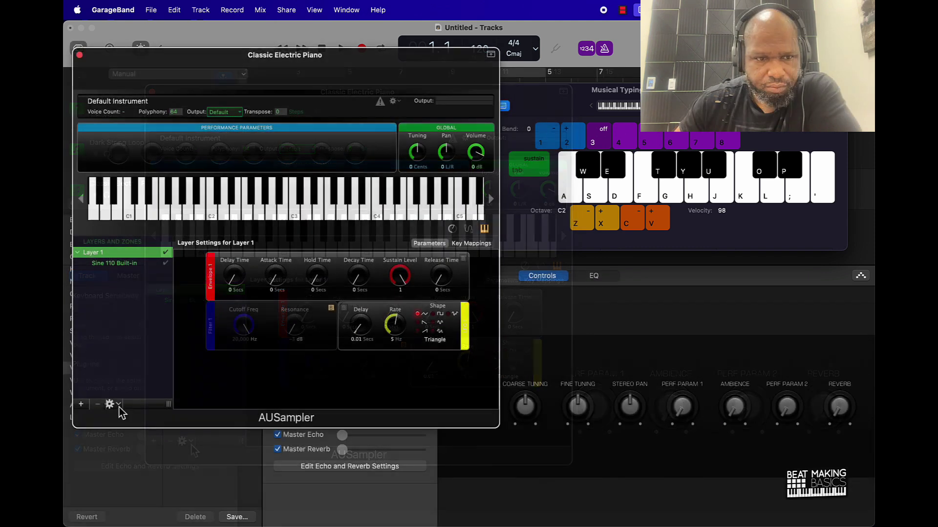
- Load LEXLUGER_clap_too.wav into Layer 1 via Add Samples, found by searching 'sp'
click(110, 405)
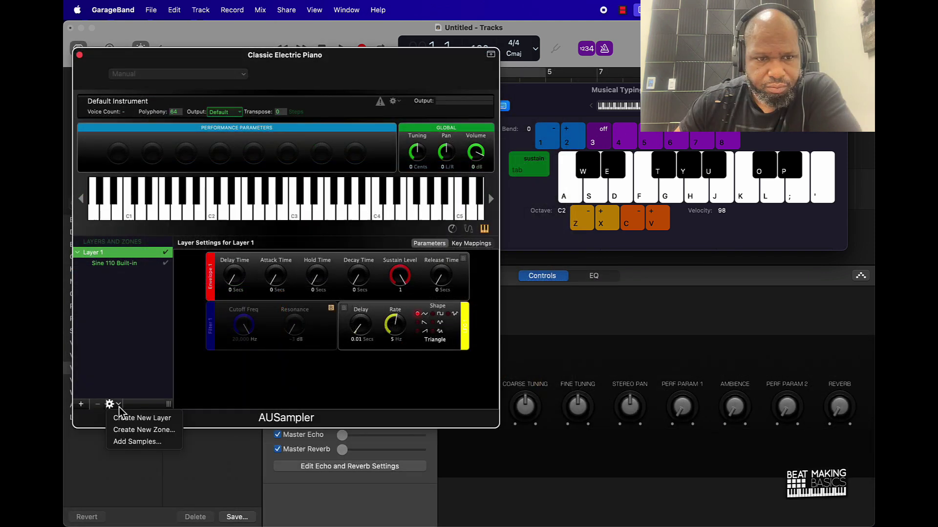
click(139, 444)
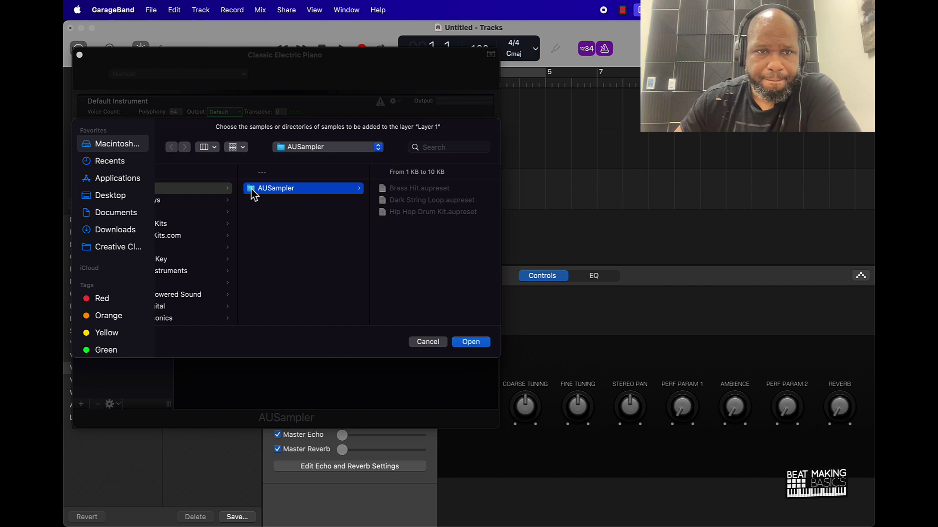
click(461, 147)
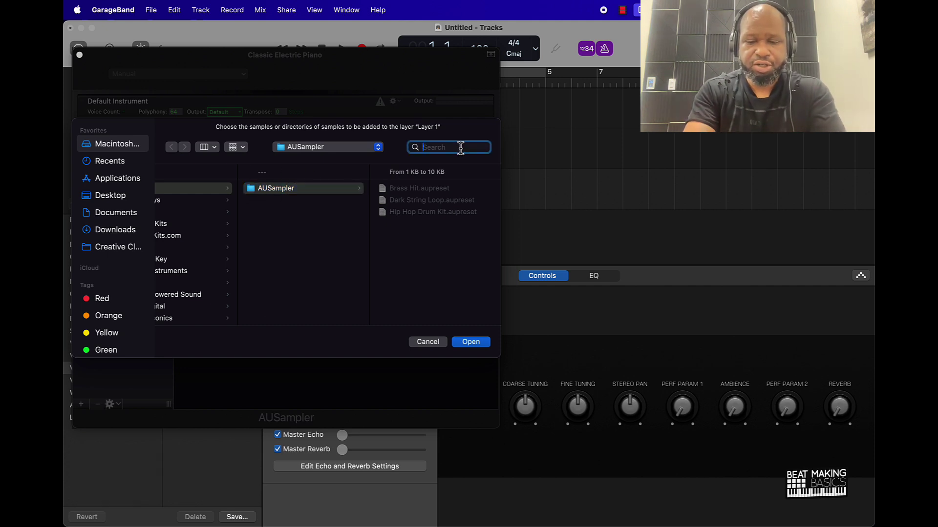
text(splice)
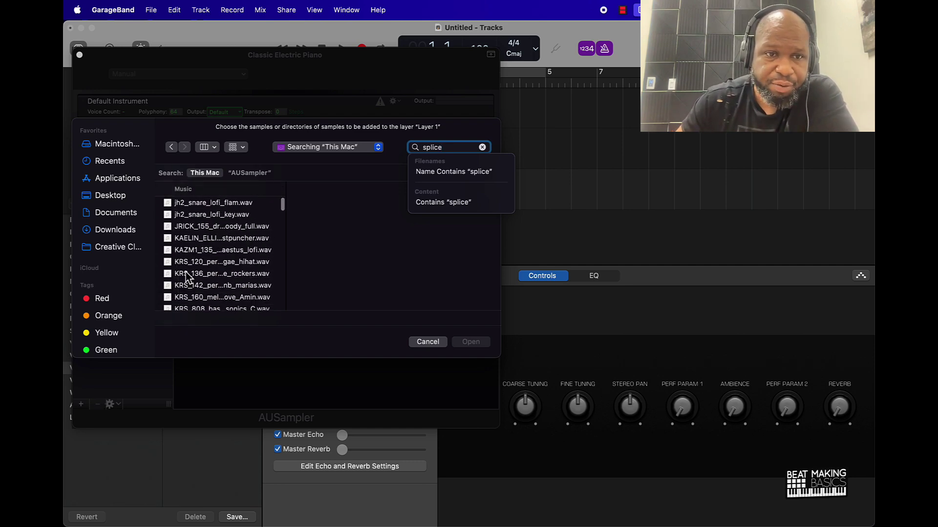
drag(289, 231, 434, 232)
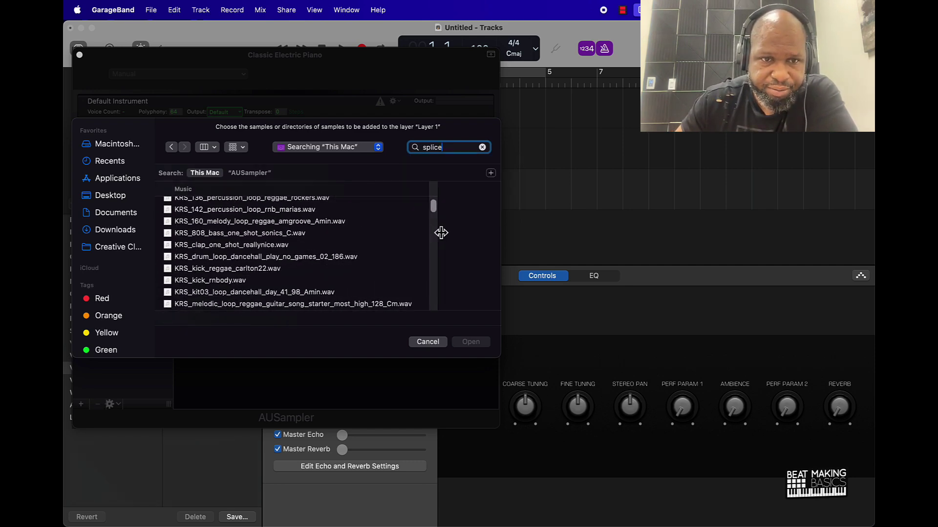
scroll(218, 288, down, 5)
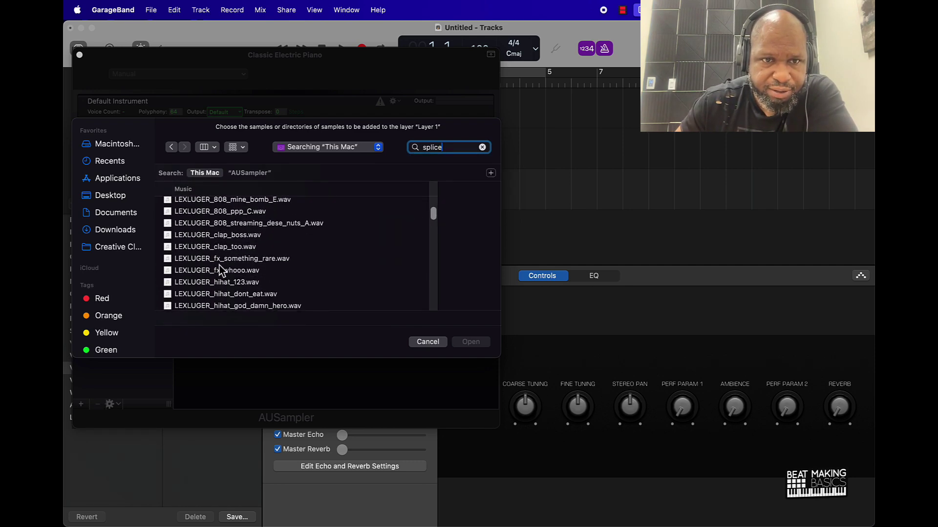
click(227, 247)
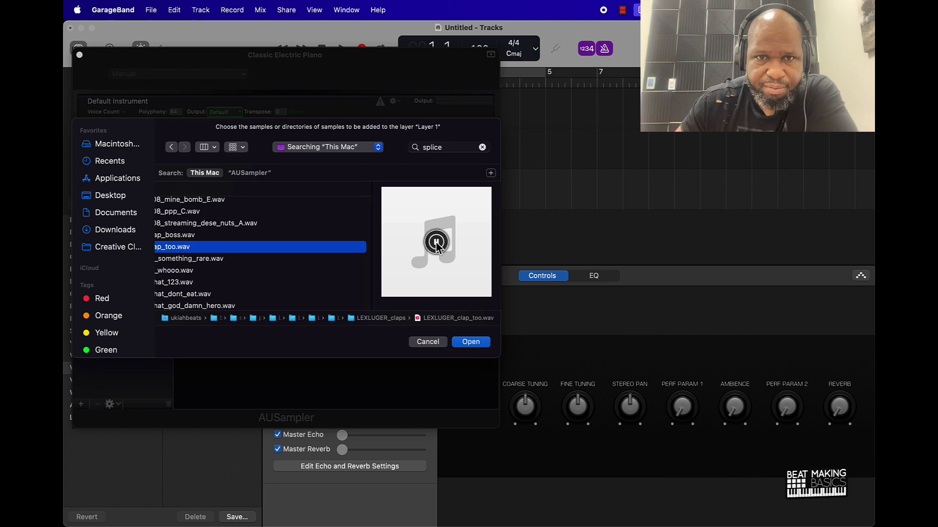
click(476, 344)
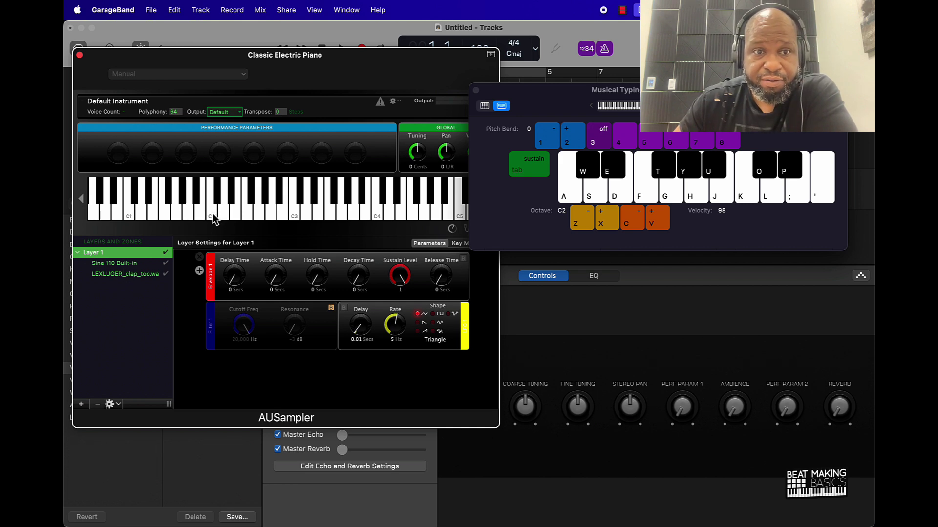
- Delete the Sine 110 Built-in zone, audition the clap, and select the clap zone
click(294, 215)
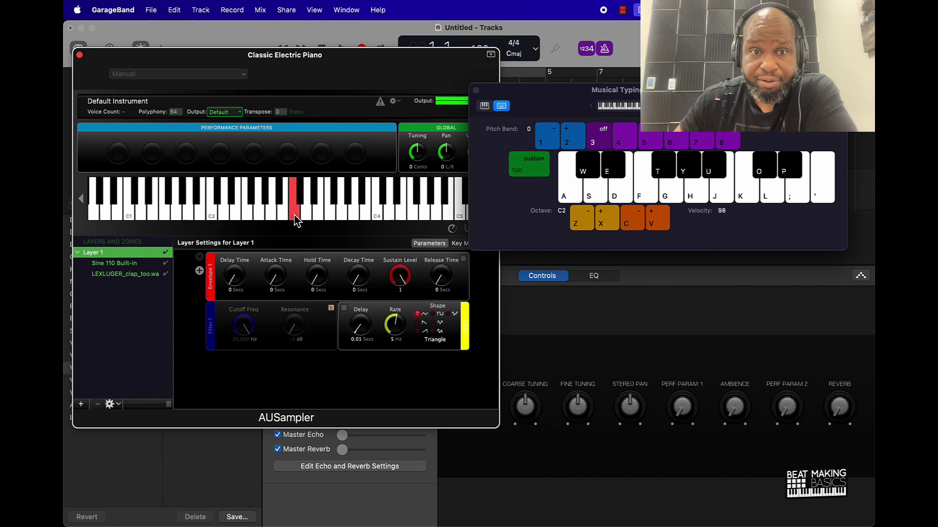
click(214, 217)
click(115, 264)
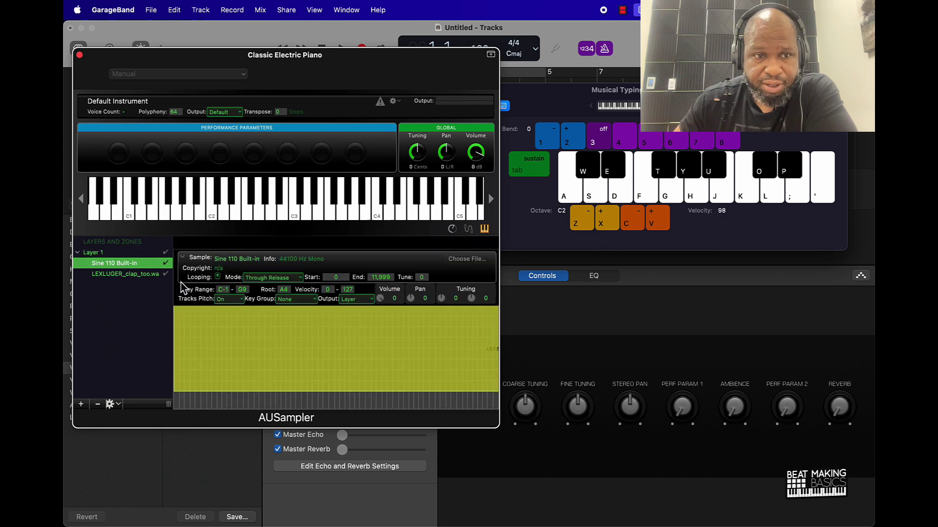
click(98, 405)
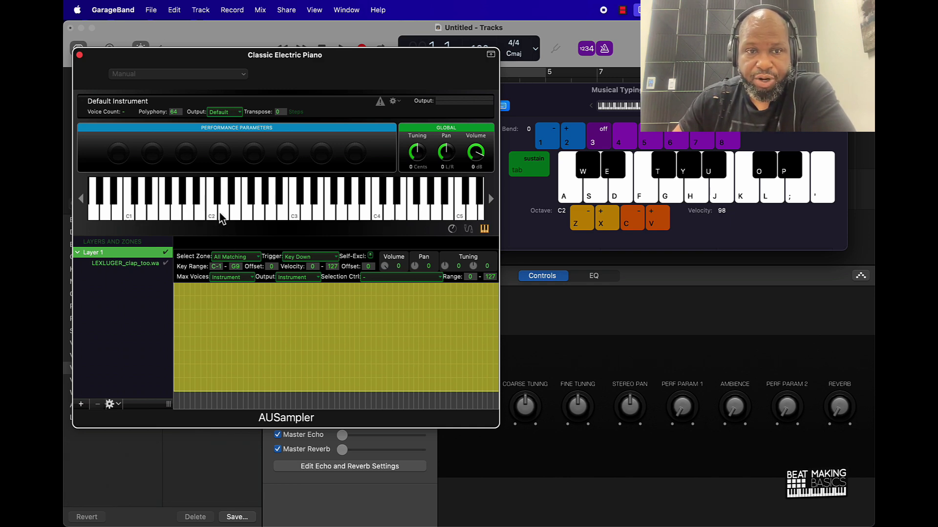
click(408, 209)
click(355, 210)
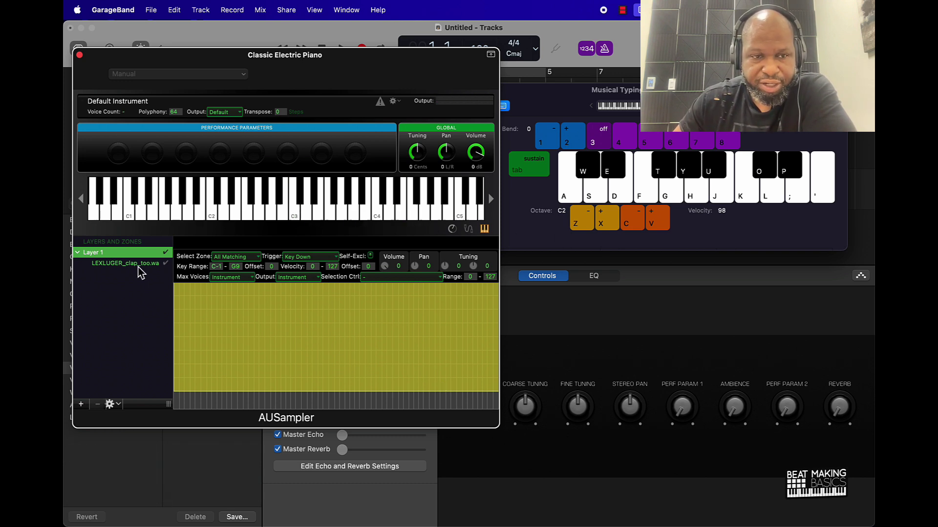
click(126, 263)
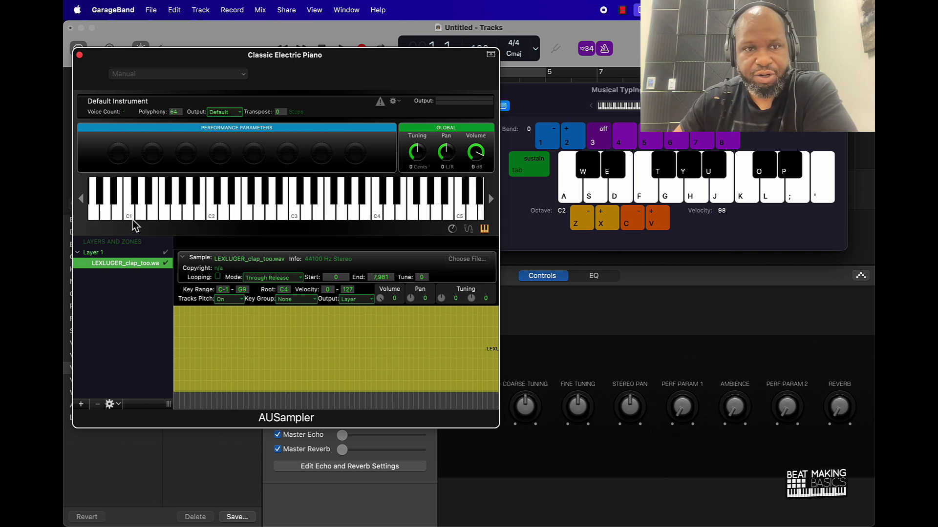
- Set the clap zone's key range to C1–C1 with root note C1
click(223, 289)
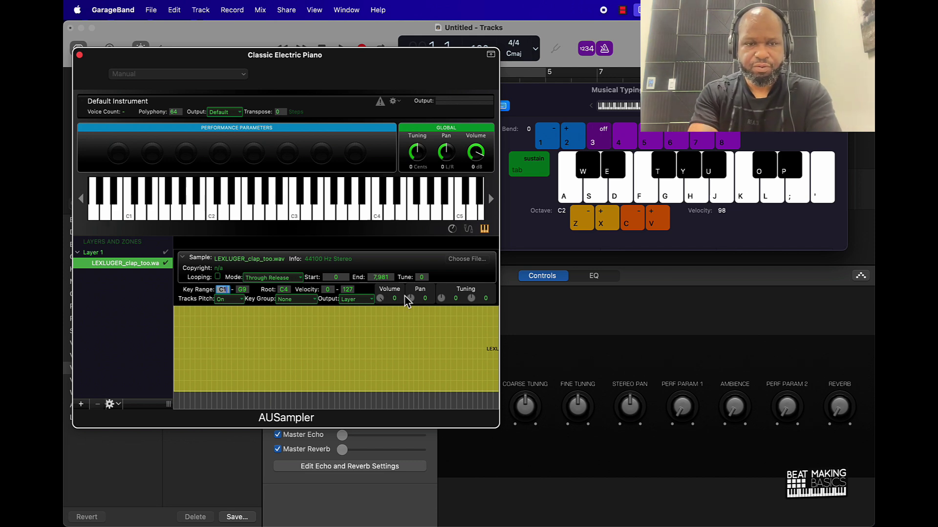
text(C1)
key(Tab)
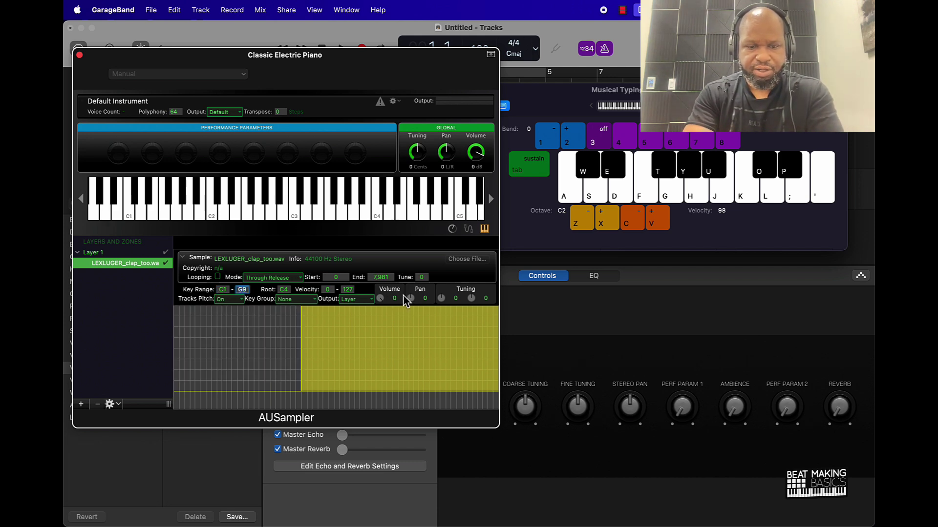
text(C1)
key(Tab)
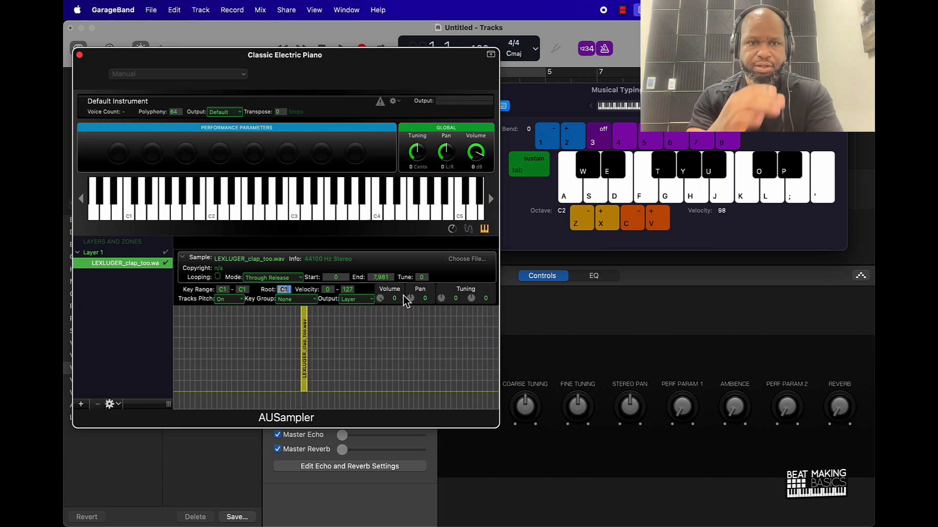
text(C1)
click(128, 328)
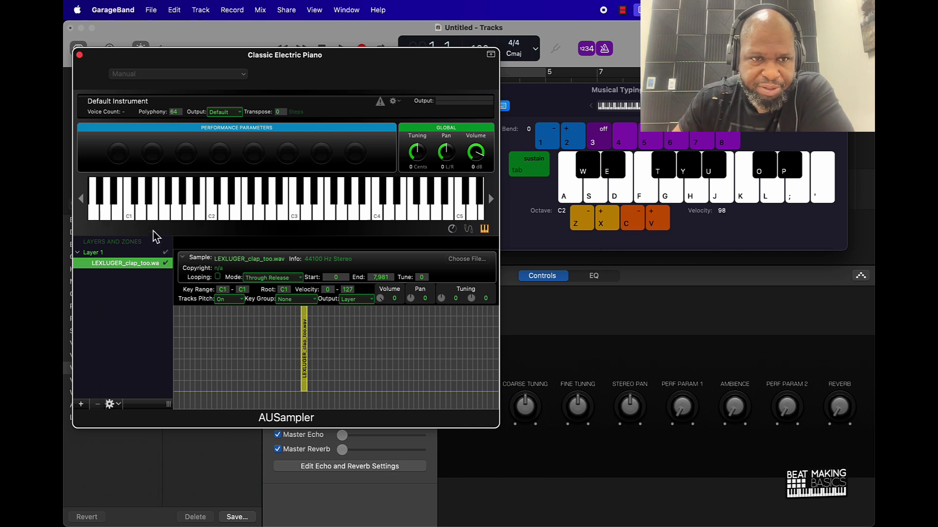
- Play C1 on the sampler keyboard to hear the clap
click(131, 219)
click(132, 220)
click(132, 220)
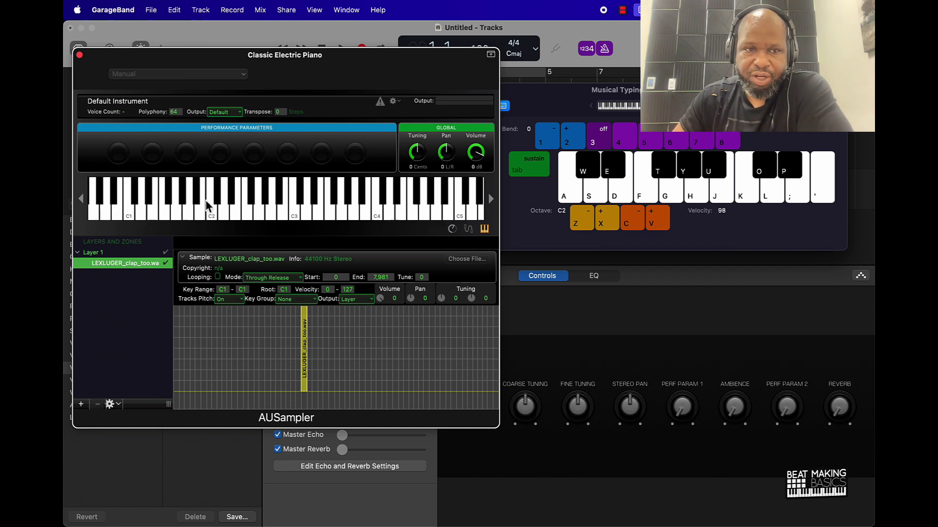
- Open Add Samples for Layer 1 and search the Mac for 'splice'
click(117, 407)
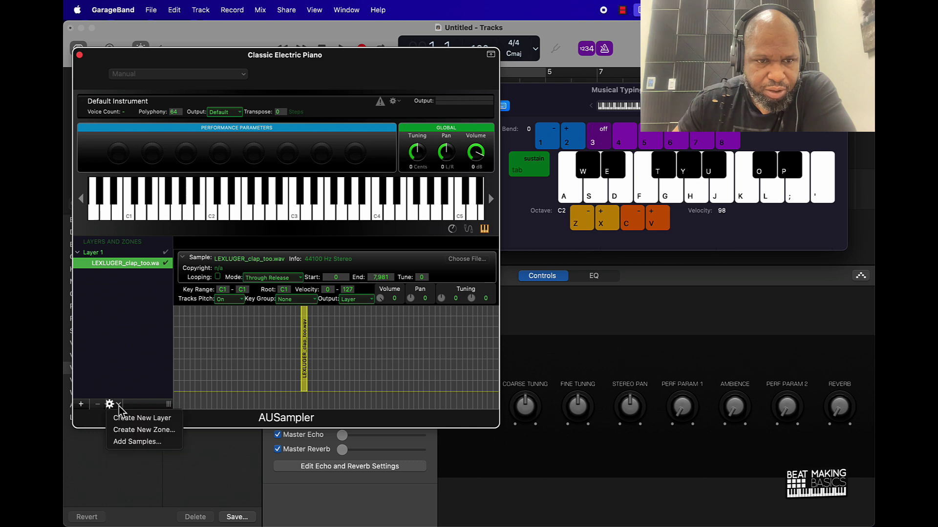
click(134, 445)
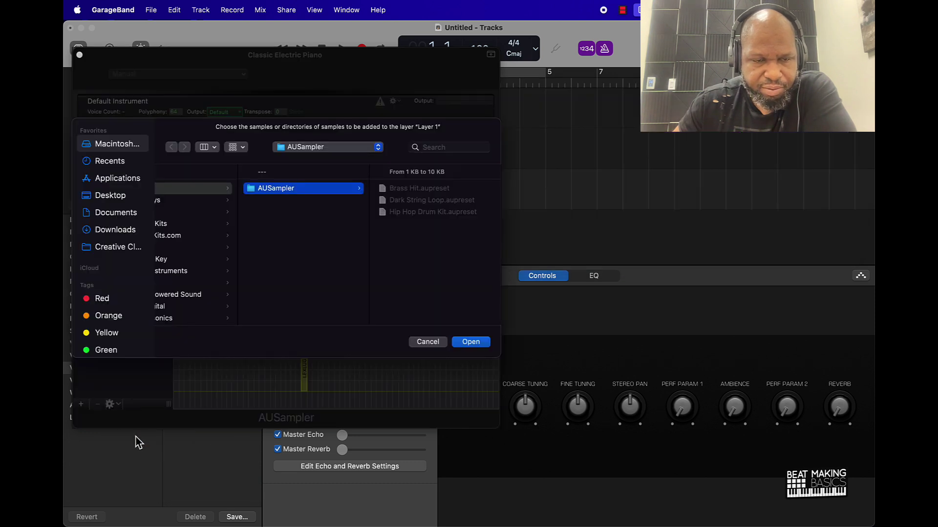
click(445, 150)
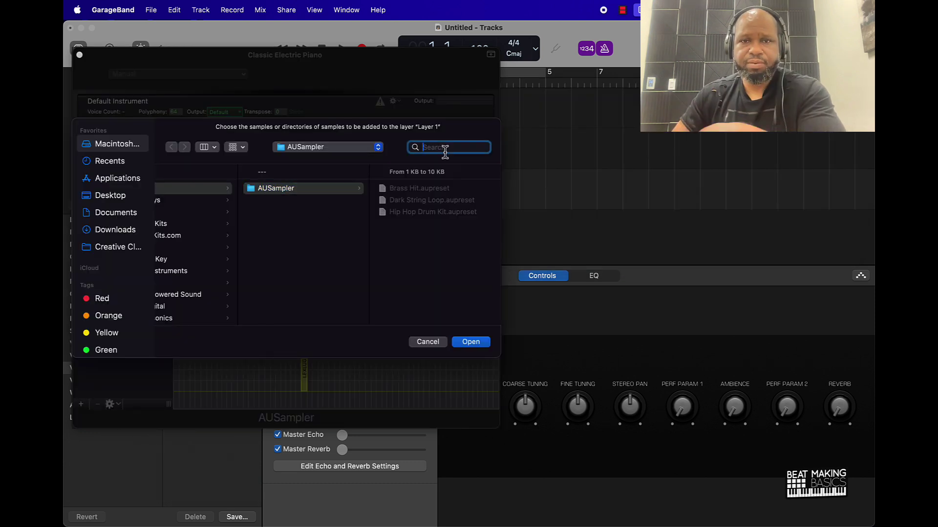
text(splice)
key(Return)
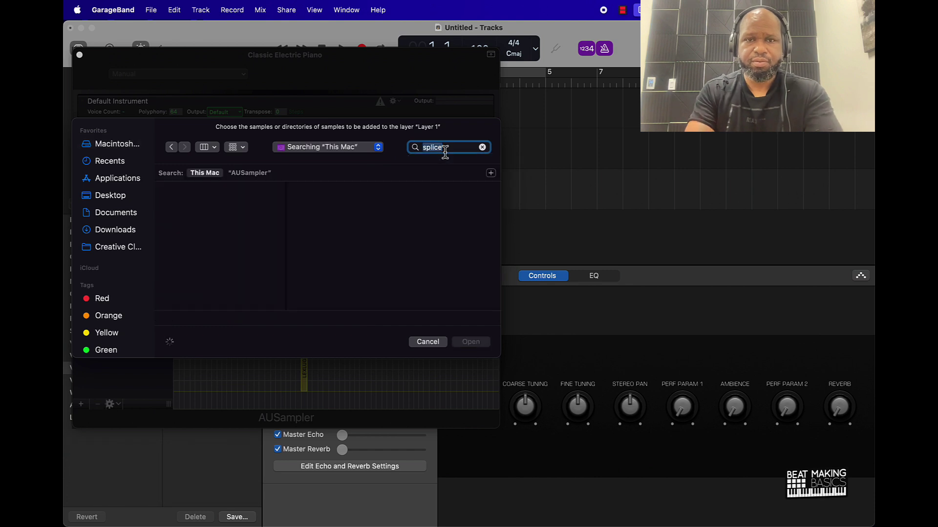
- Preview LEXLUGER kick samples and select LEXLUGER_kick_bang_signs.wav
scroll(211, 257, down, 10)
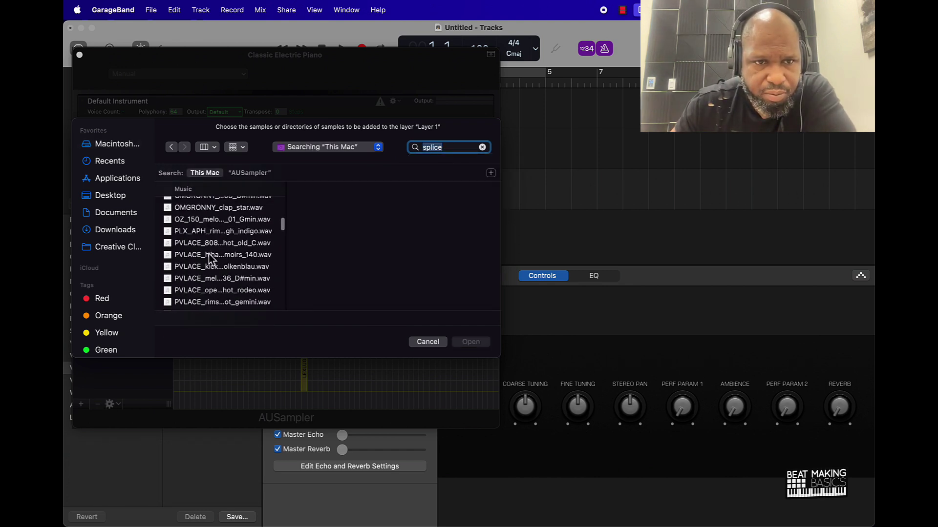
scroll(211, 258, up, 10)
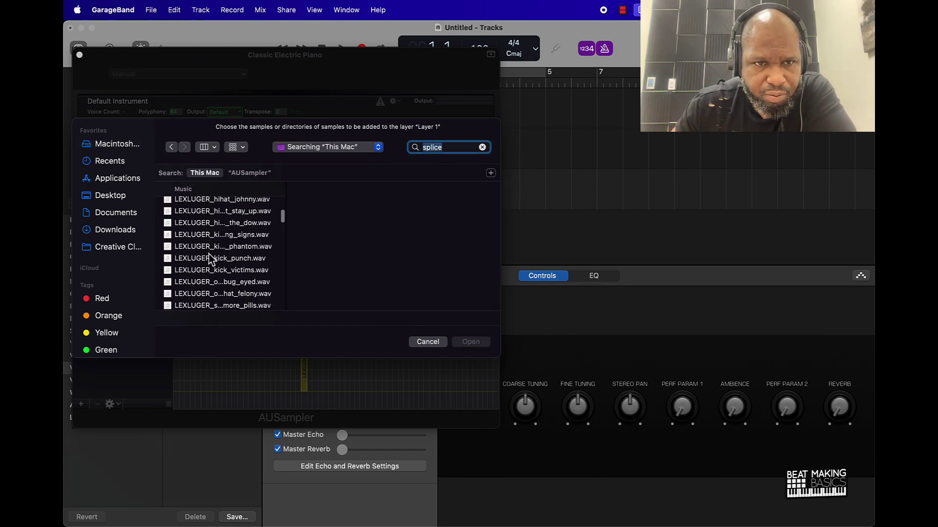
click(258, 258)
mouse_move(393, 242)
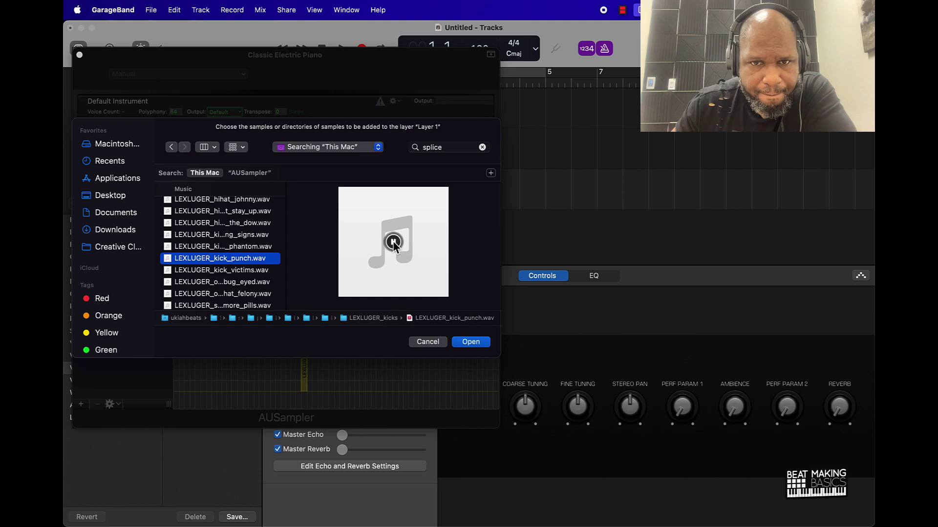
click(255, 247)
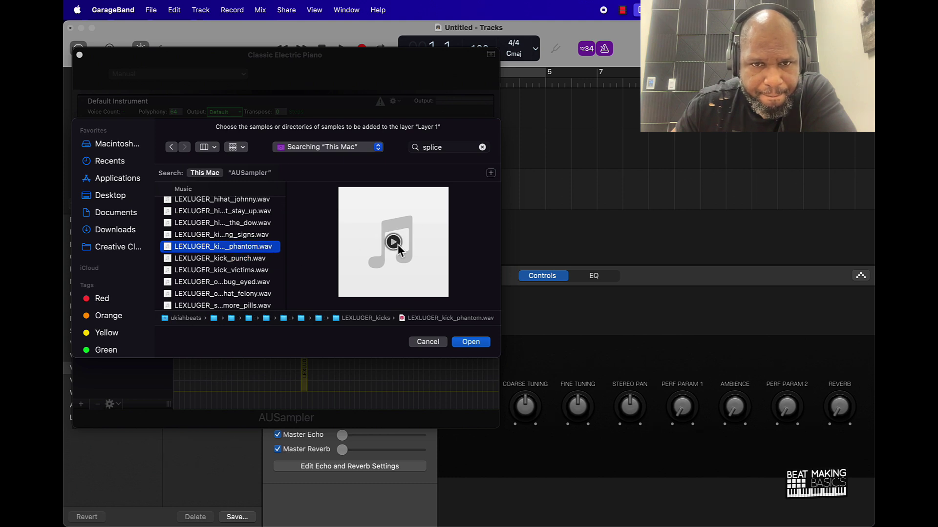
click(250, 237)
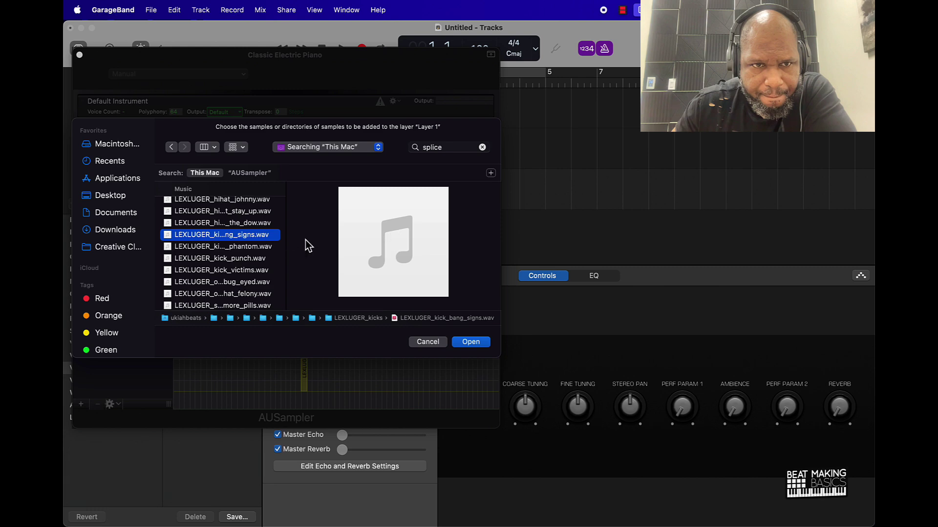
- Add LEXLUGER_kick_bang_signs.wav to Layer 1 and set its key range to C#1–C#1, root C#1
click(476, 344)
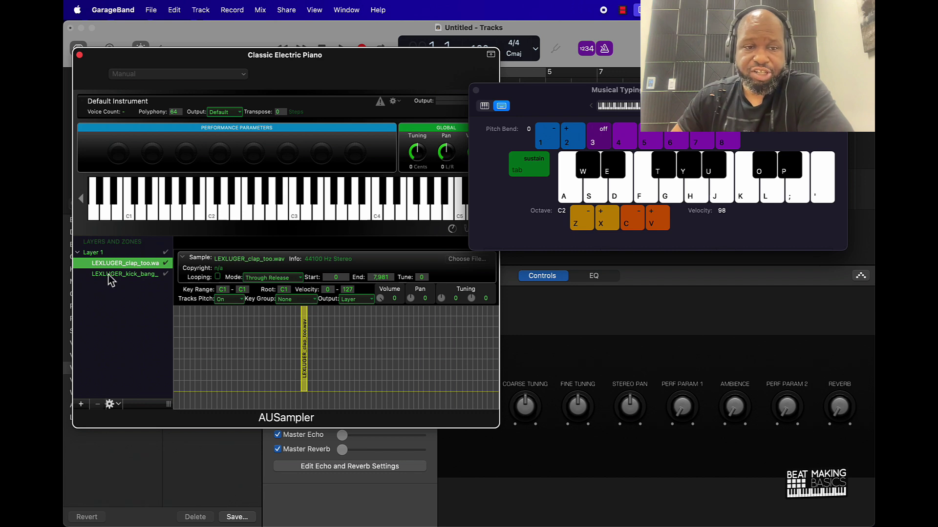
click(148, 278)
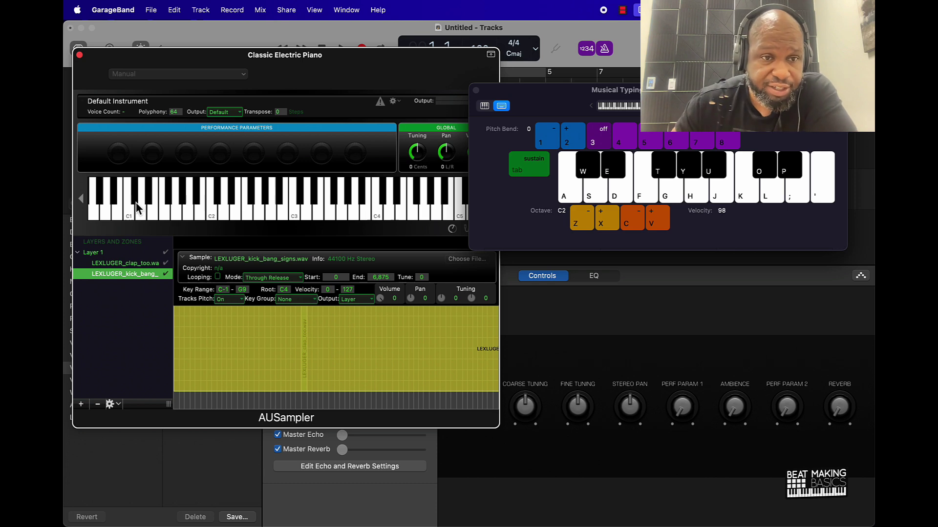
click(223, 290)
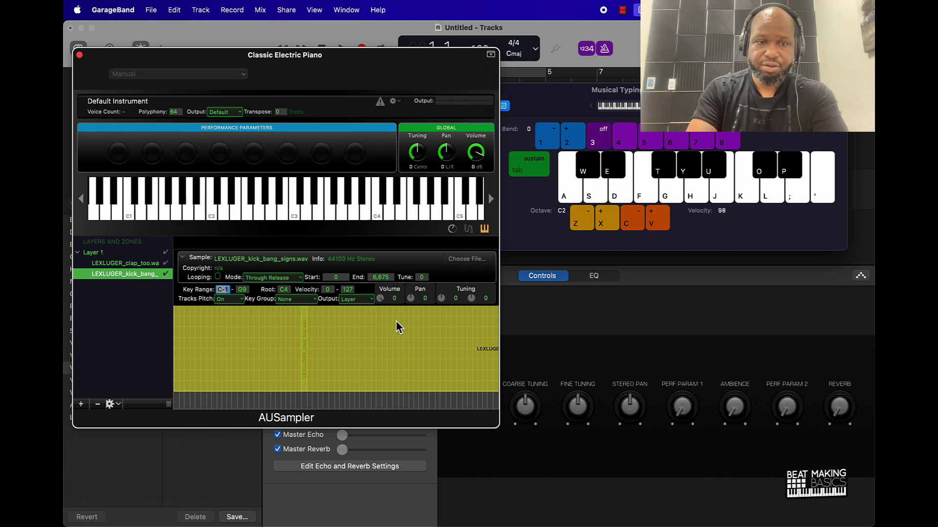
text(C#1)
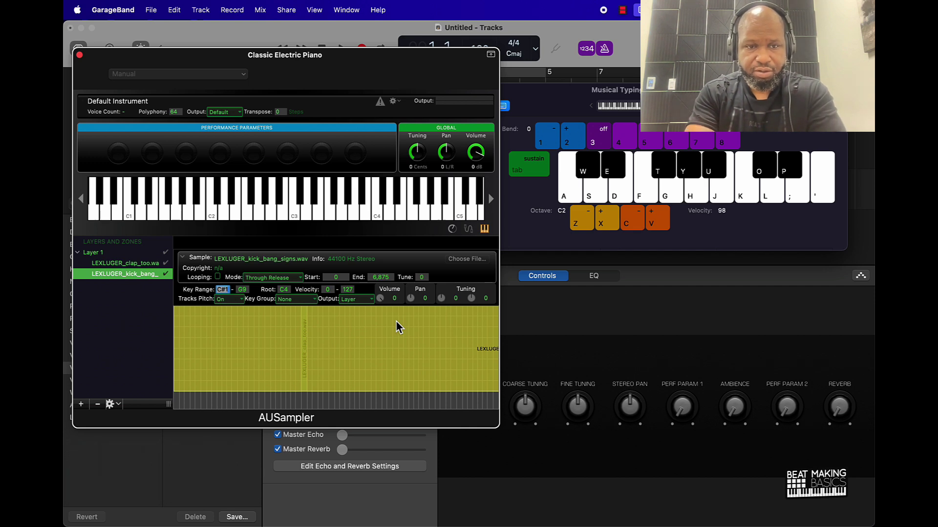
key(Tab)
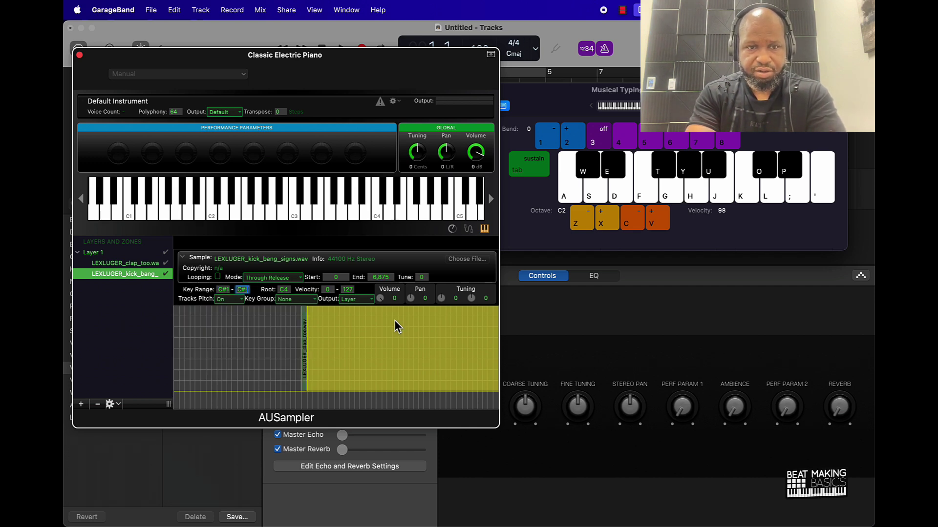
key(Tab)
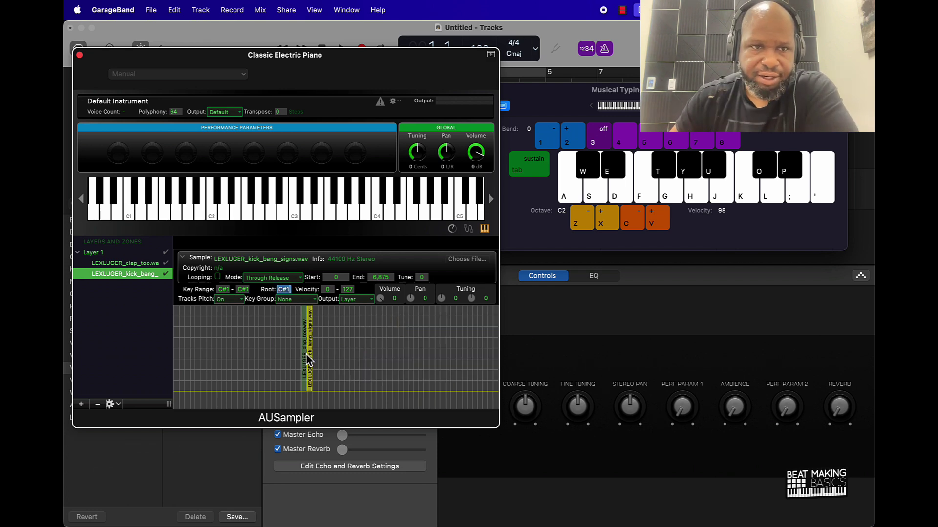
- Audition the clap on C1 and the kick on C#1
click(129, 218)
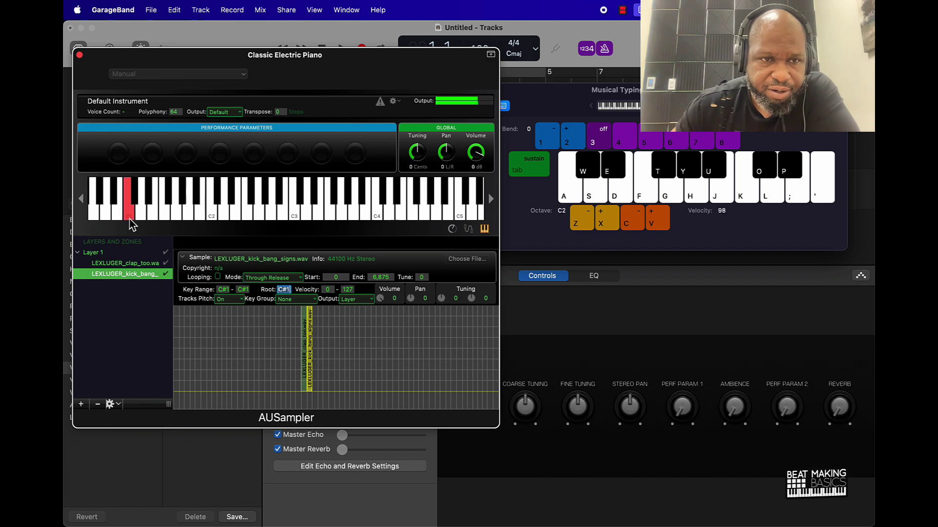
click(135, 202)
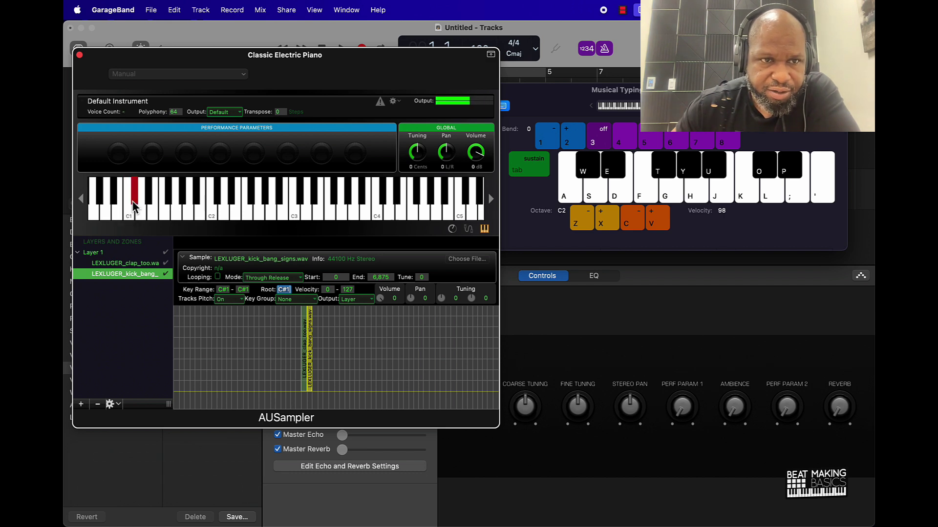
click(134, 203)
click(135, 203)
click(130, 219)
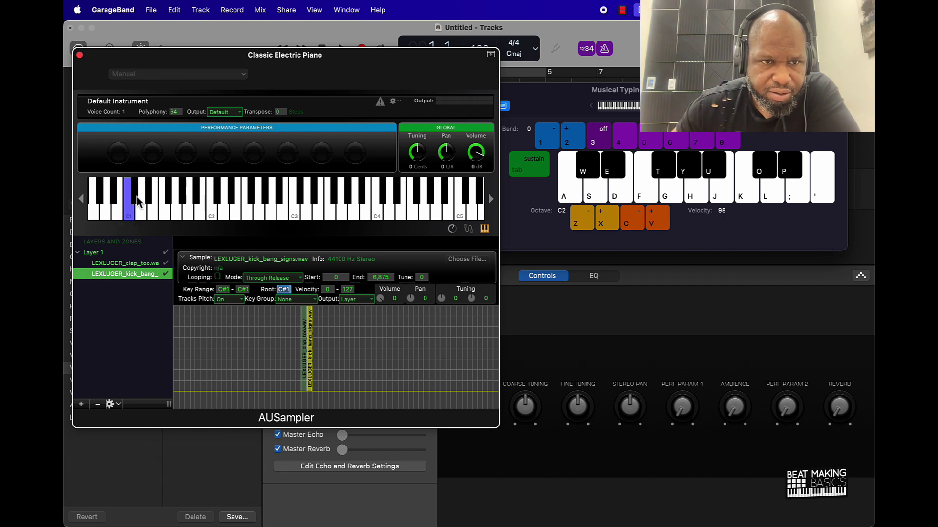
- Drag the zones in the key grid so the kick sits on C1 and the clap on C#1
mouse_move(313, 393)
mouse_down()
mouse_move(356, 387)
mouse_move(271, 384)
mouse_move(322, 382)
mouse_up()
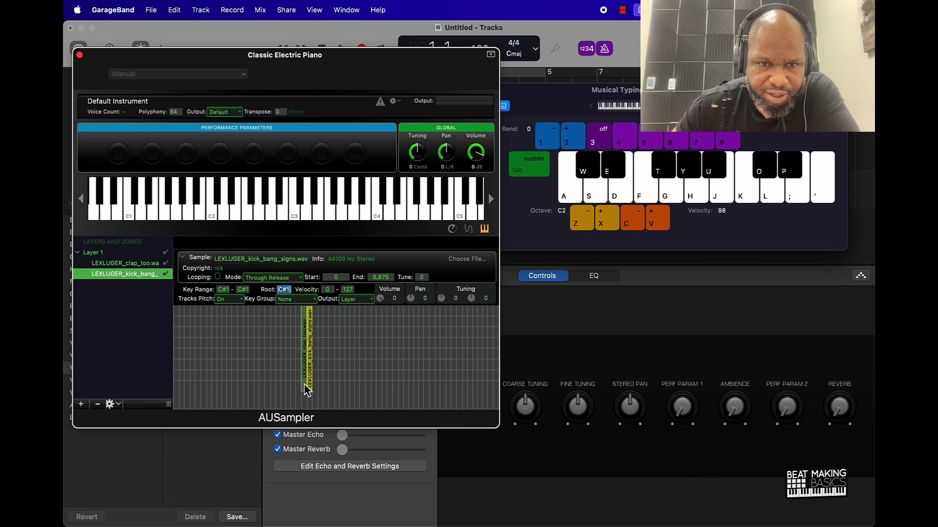
click(308, 390)
drag(320, 386, 315, 390)
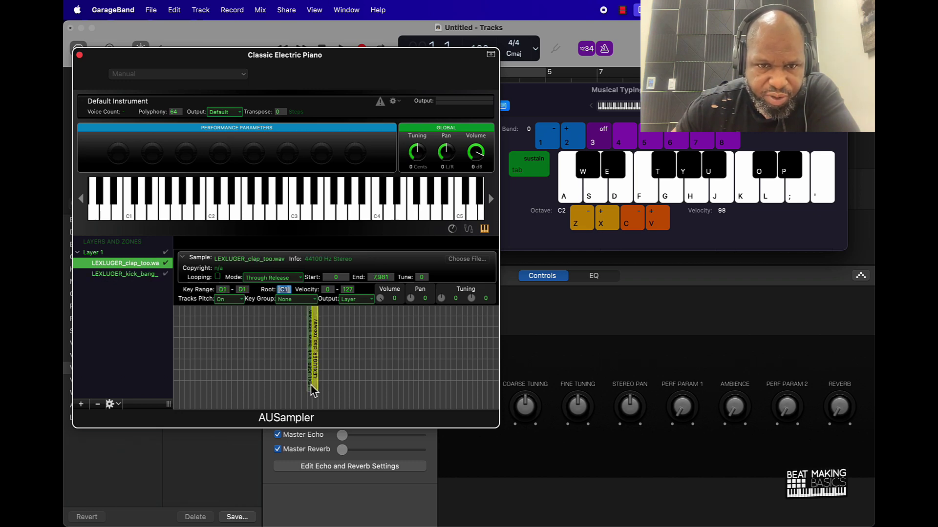
mouse_move(313, 390)
mouse_down()
mouse_move(356, 387)
mouse_move(309, 379)
mouse_move(322, 379)
mouse_up()
click(315, 379)
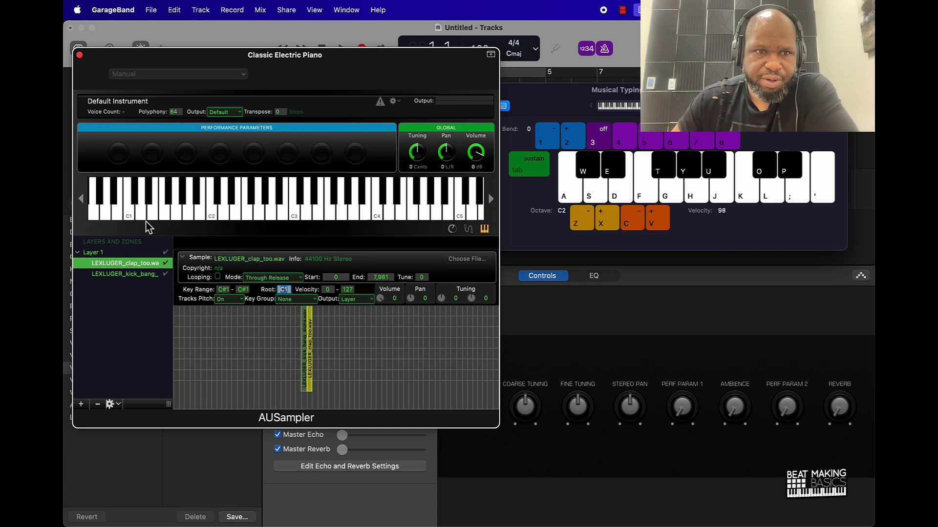
- Play the C1 and C#1 keys to check both drum sounds
click(134, 209)
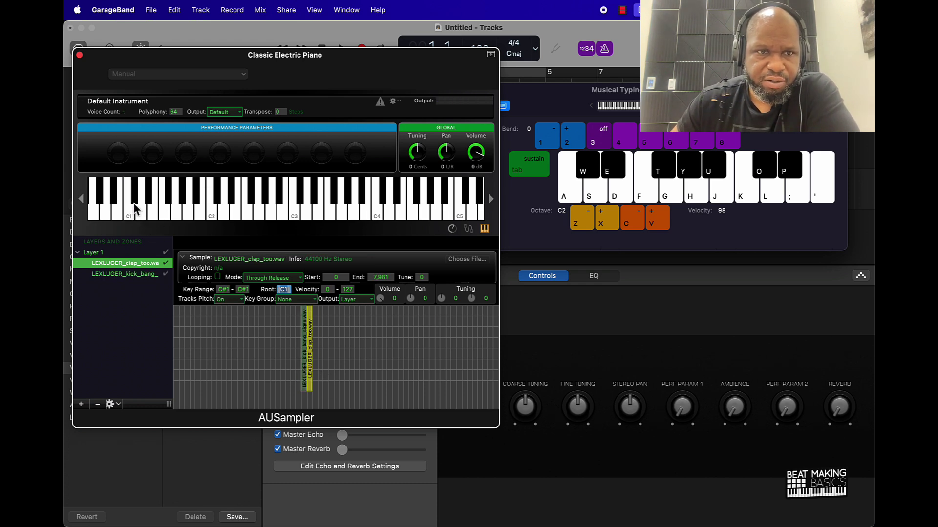
click(135, 209)
click(132, 212)
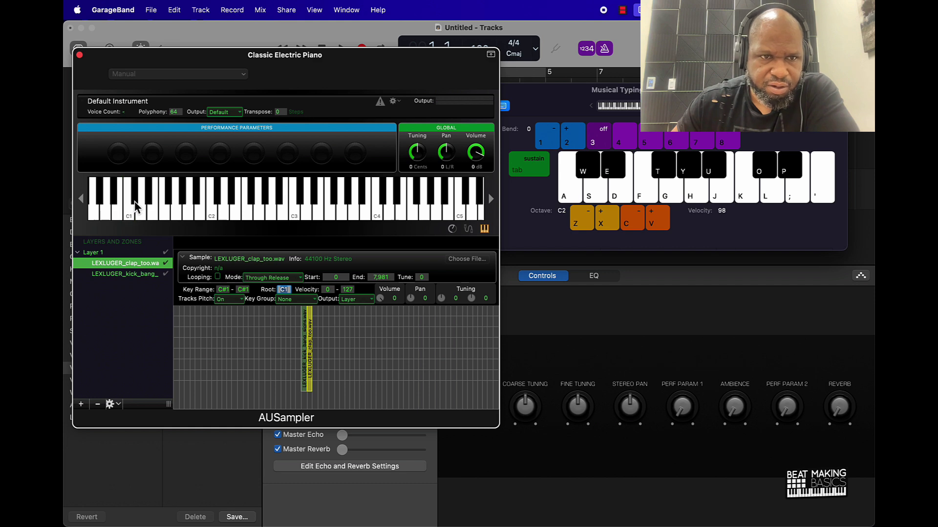
click(135, 209)
click(134, 215)
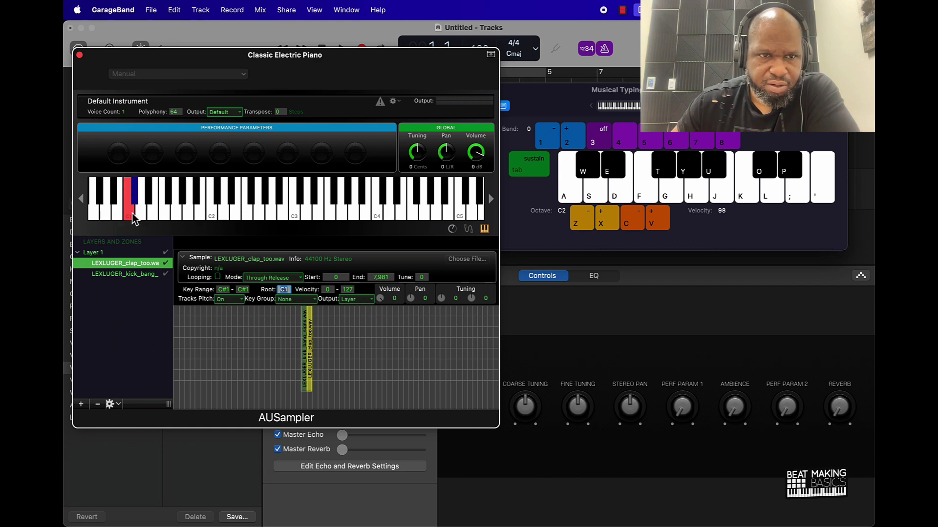
drag(436, 75, 523, 94)
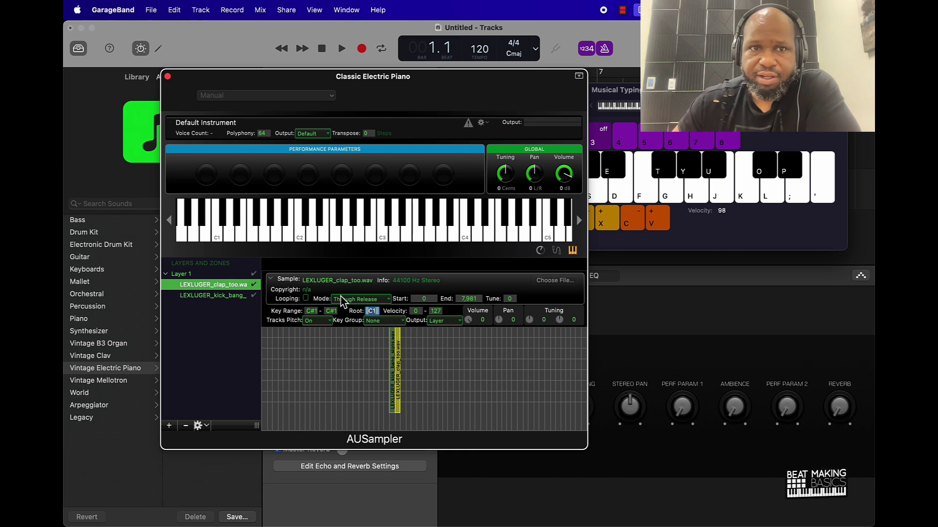
- Use the preset menu's Save As to store the sampler setup as 'Trap Kit'
click(252, 98)
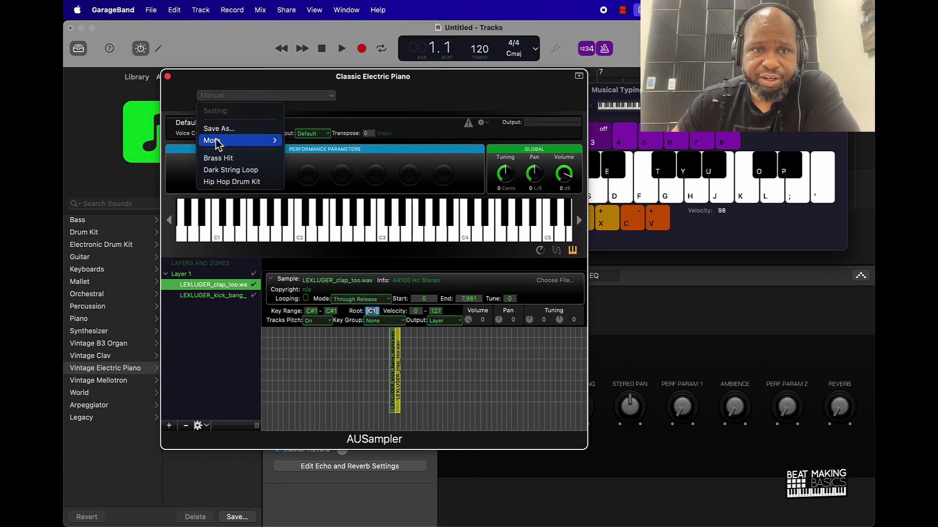
click(225, 129)
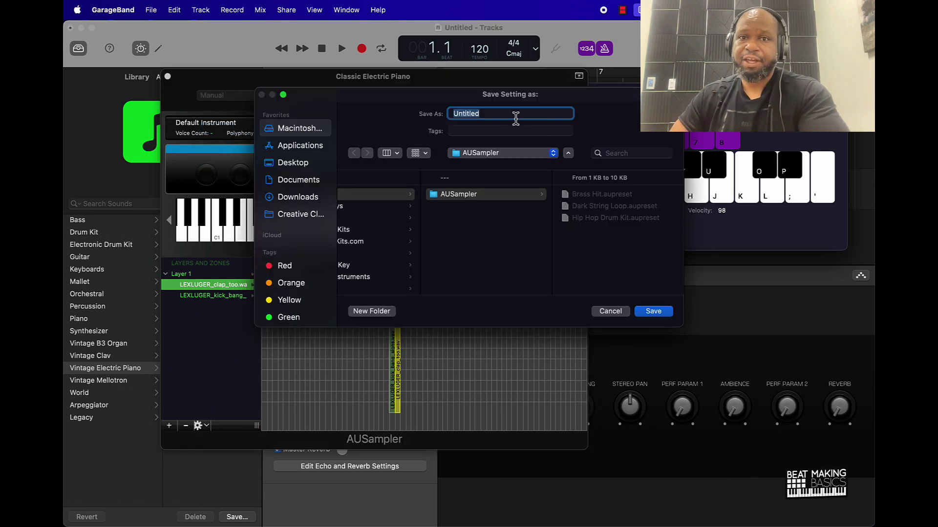
text(Tr)
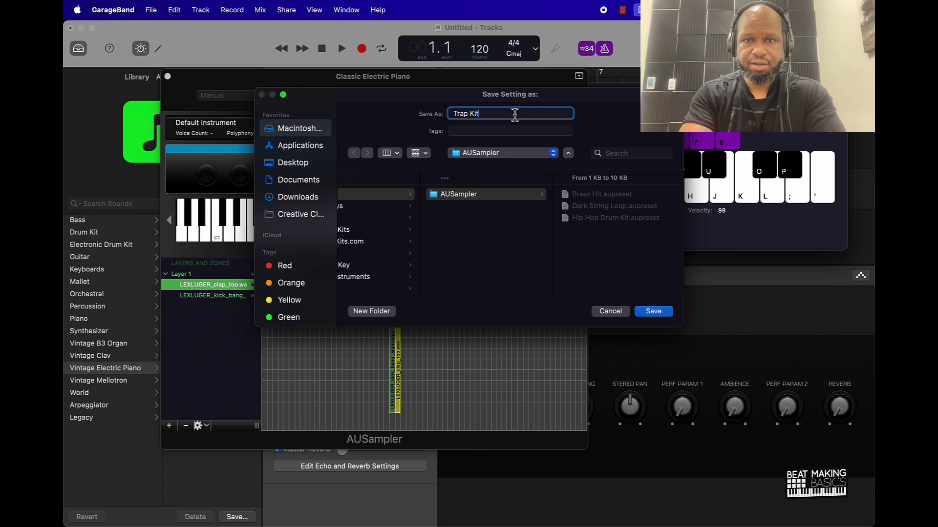
text(ap Kit)
key(Return)
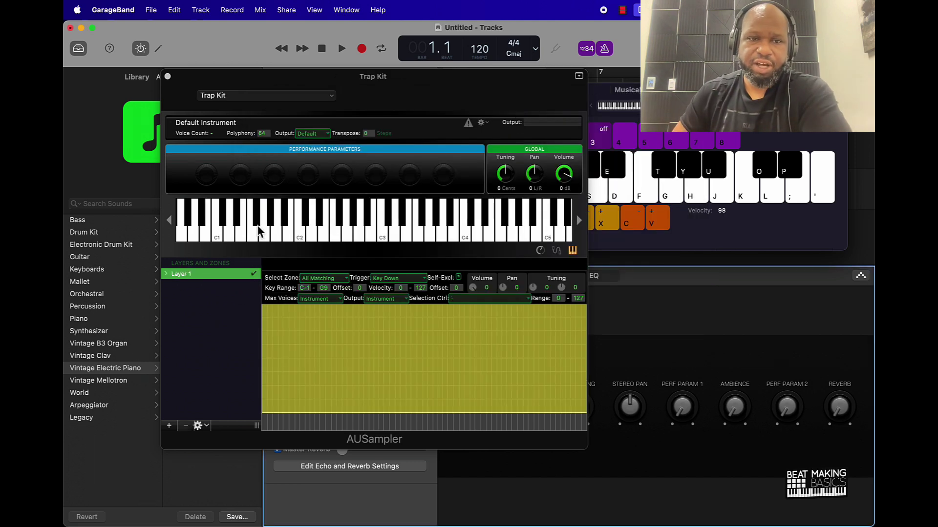
- Close the sampler window and create a new software instrument track
click(168, 77)
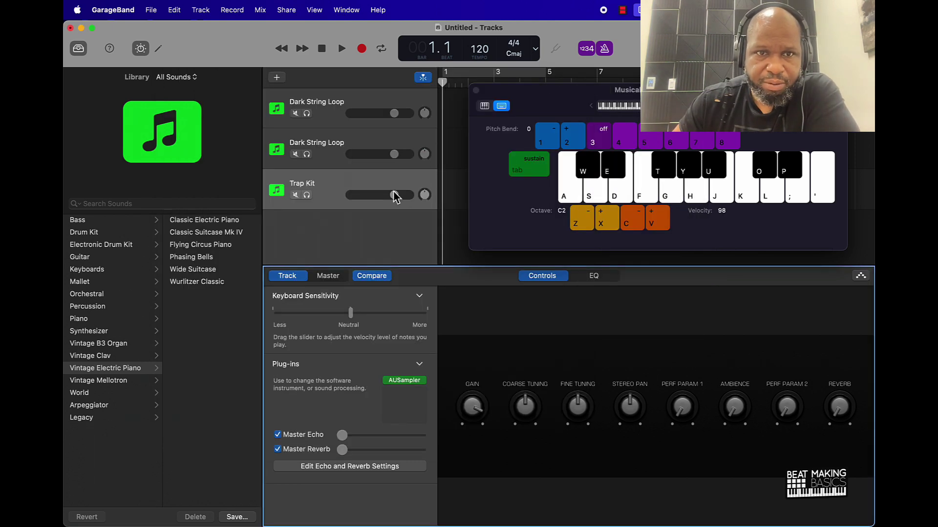
click(278, 78)
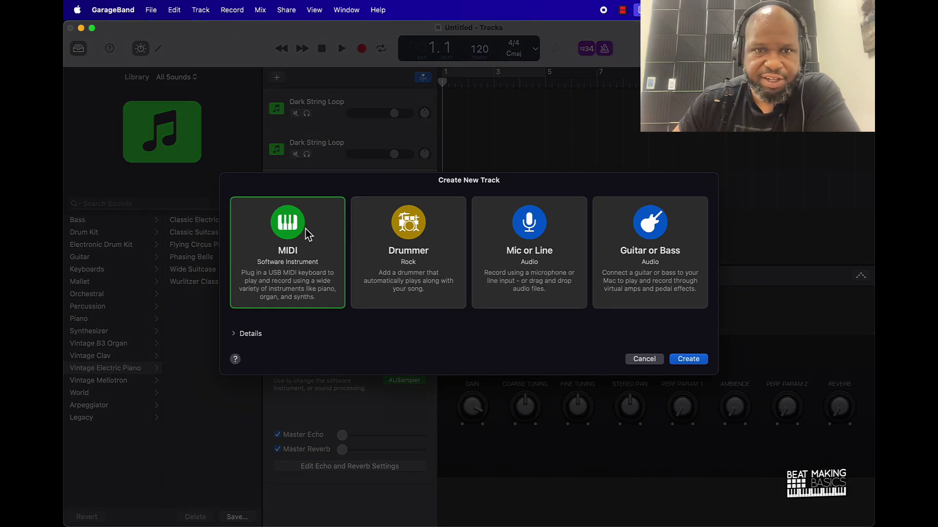
double_click(287, 223)
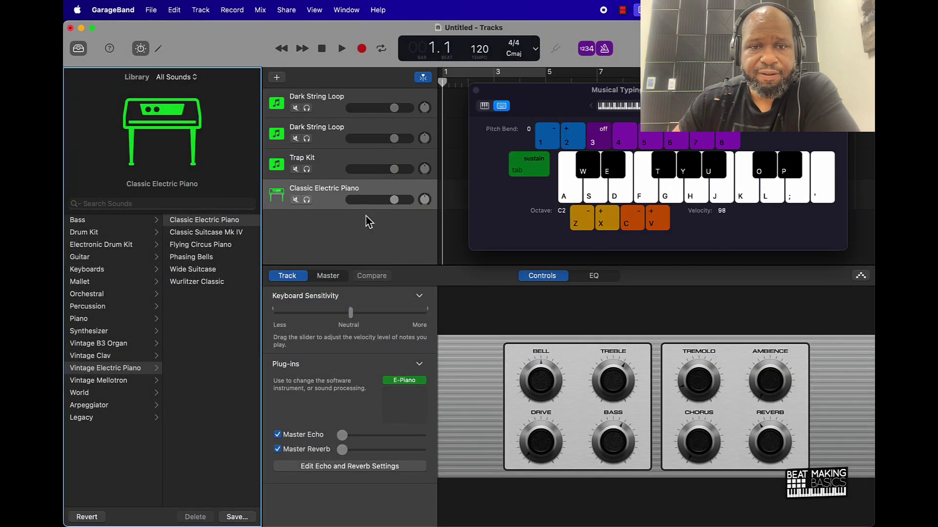
- Replace the new track's electric piano with AUSampler in the instrument plug-in slot
click(423, 393)
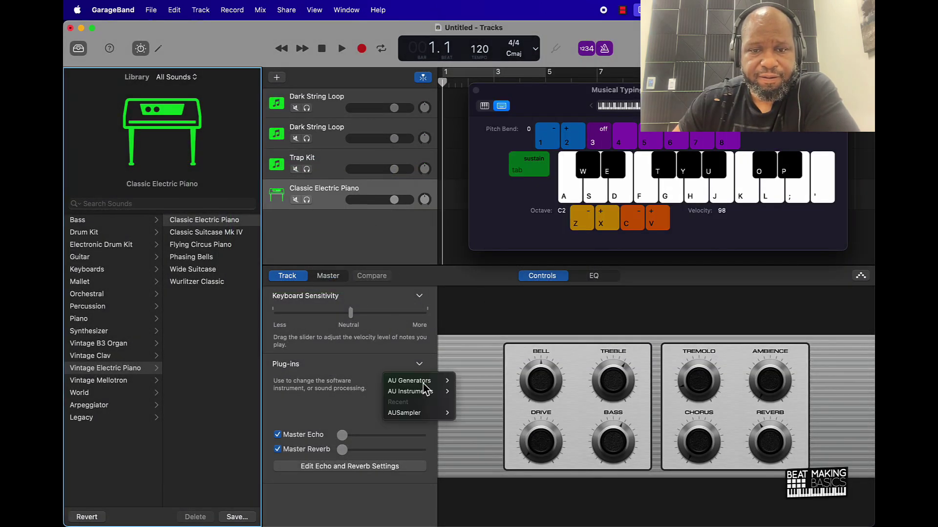
mouse_move(437, 418)
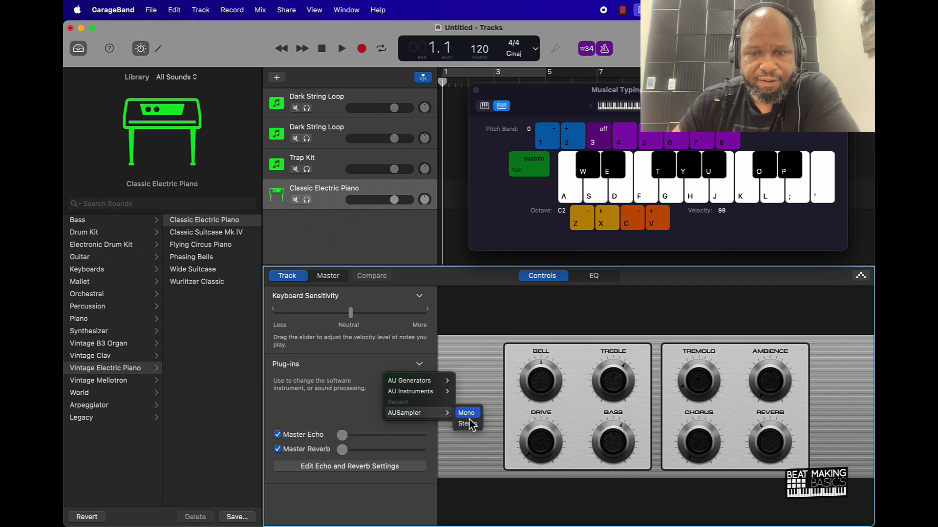
click(468, 427)
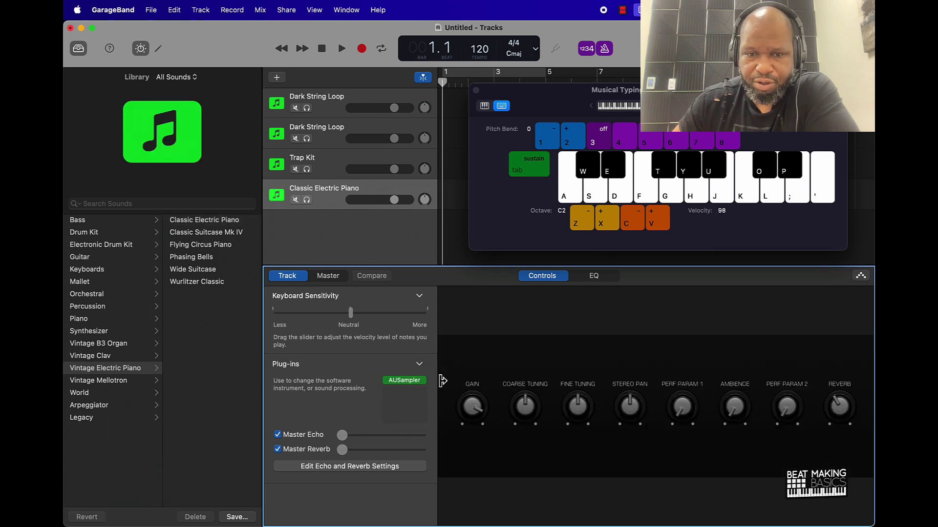
click(425, 386)
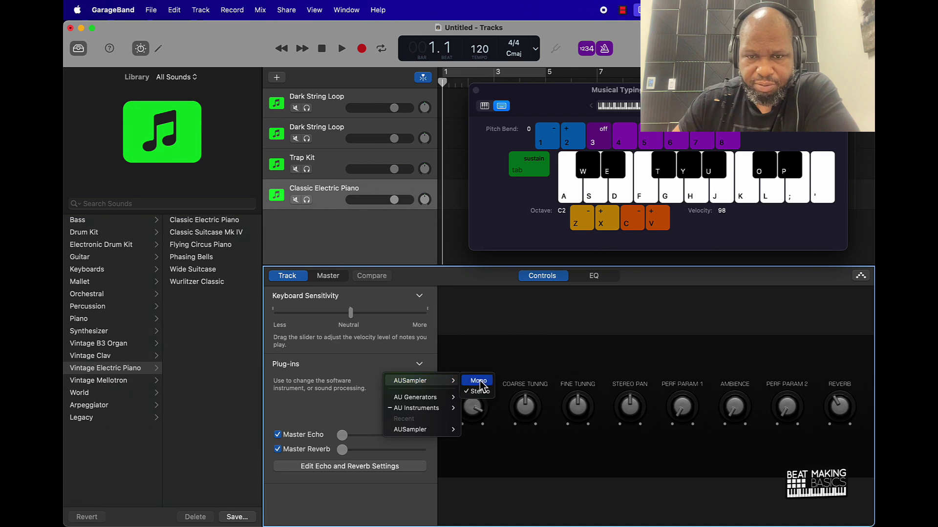
click(476, 382)
click(430, 385)
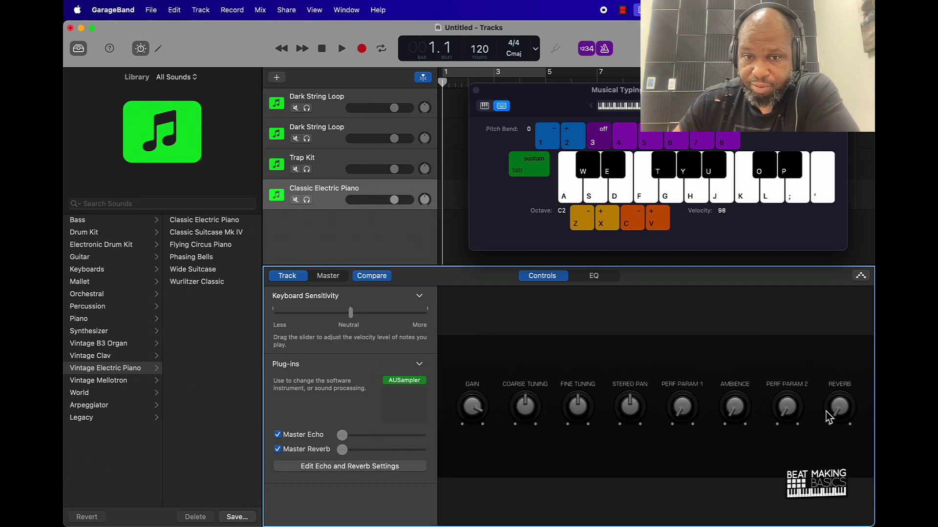
- Open the new track's AUSampler editor and load the Trap Kit preset
click(400, 382)
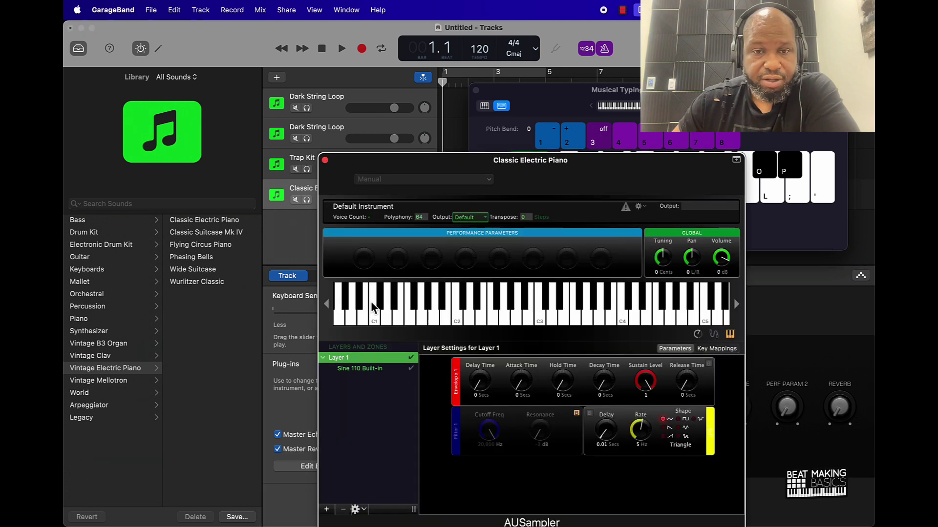
drag(442, 171, 254, 149)
click(239, 160)
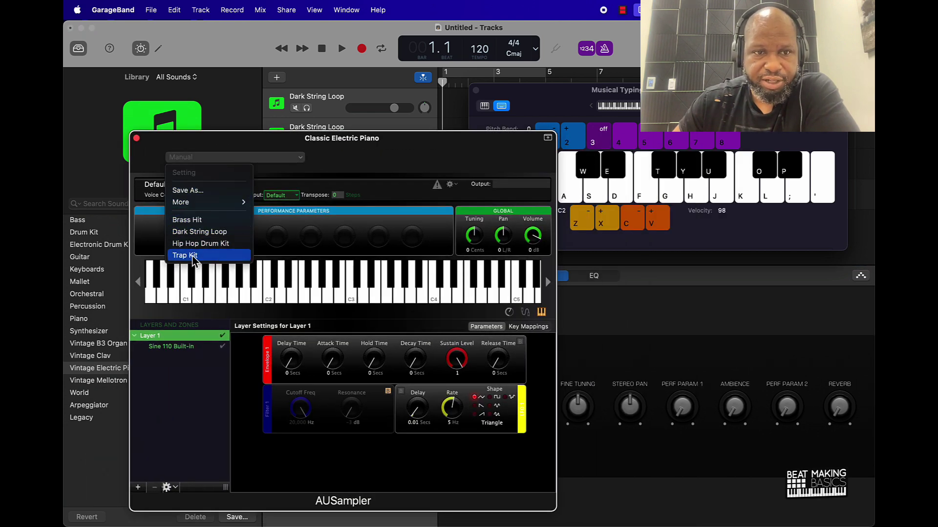
click(202, 208)
click(209, 157)
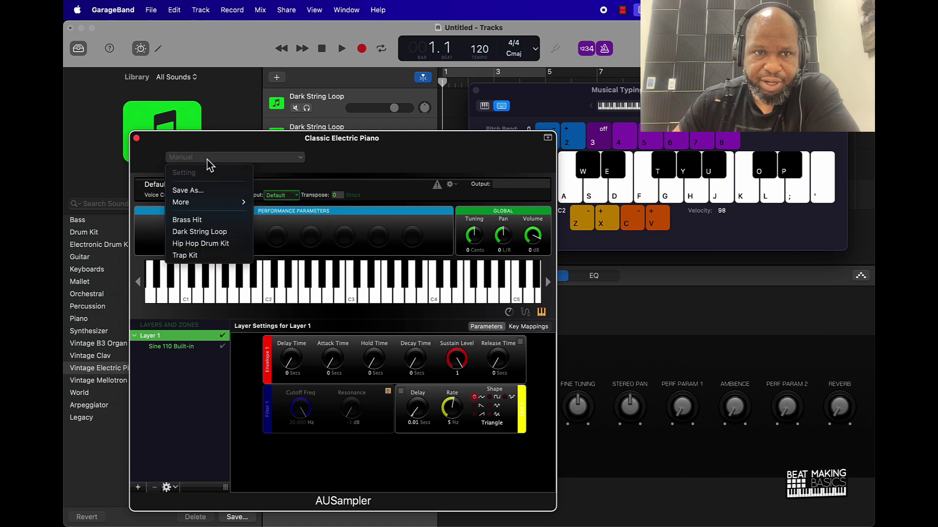
mouse_move(238, 202)
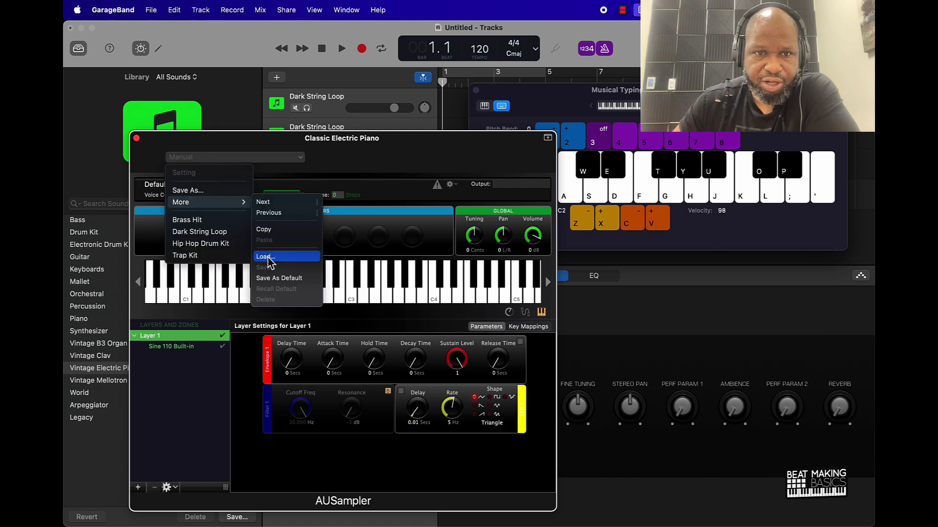
click(192, 256)
- Play the C1 key to test the Trap Kit sounds, then close the sampler window
drag(424, 155, 558, 107)
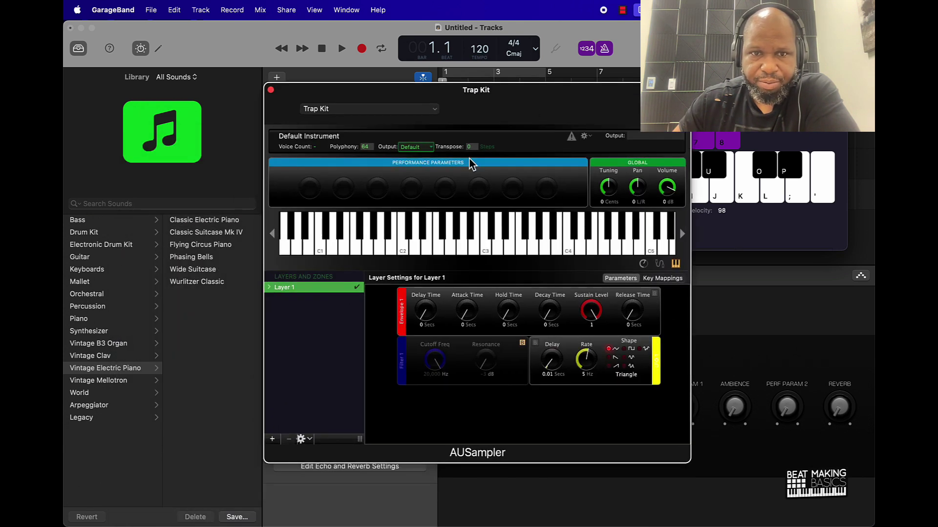
click(322, 253)
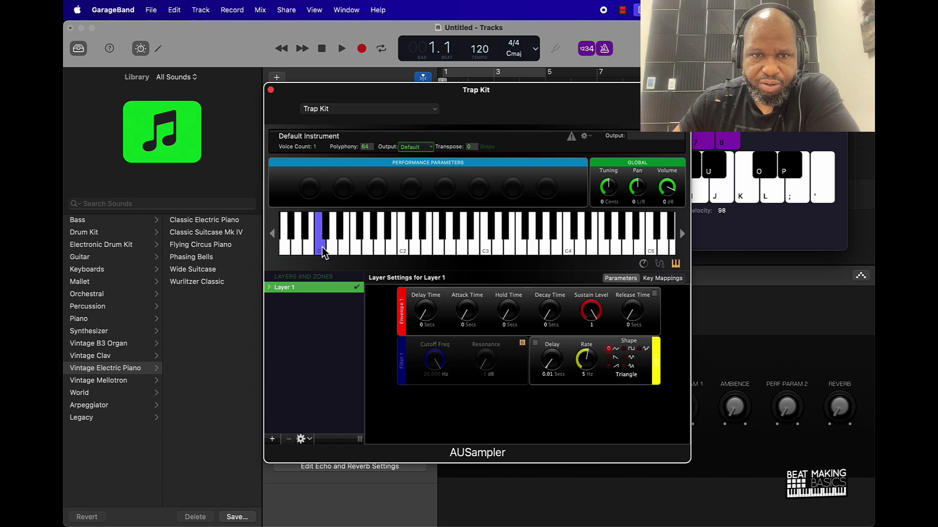
click(325, 241)
click(324, 242)
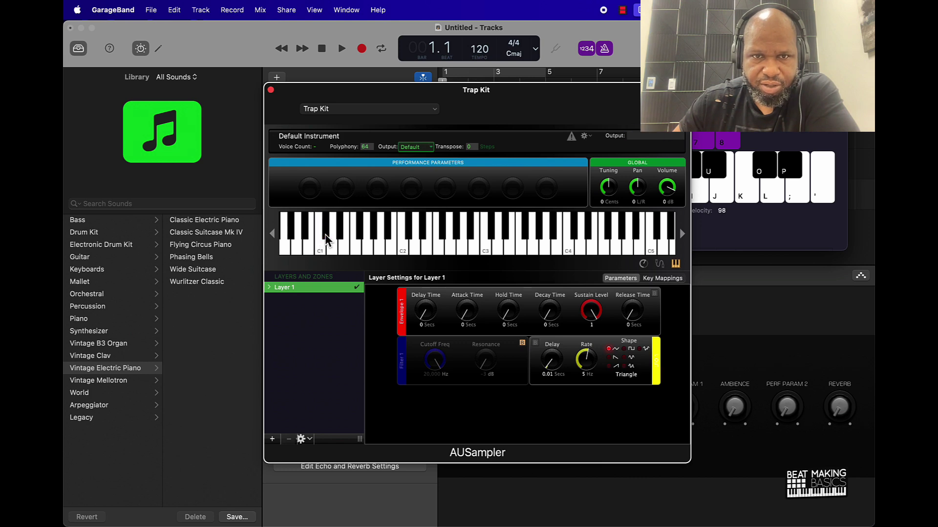
click(270, 90)
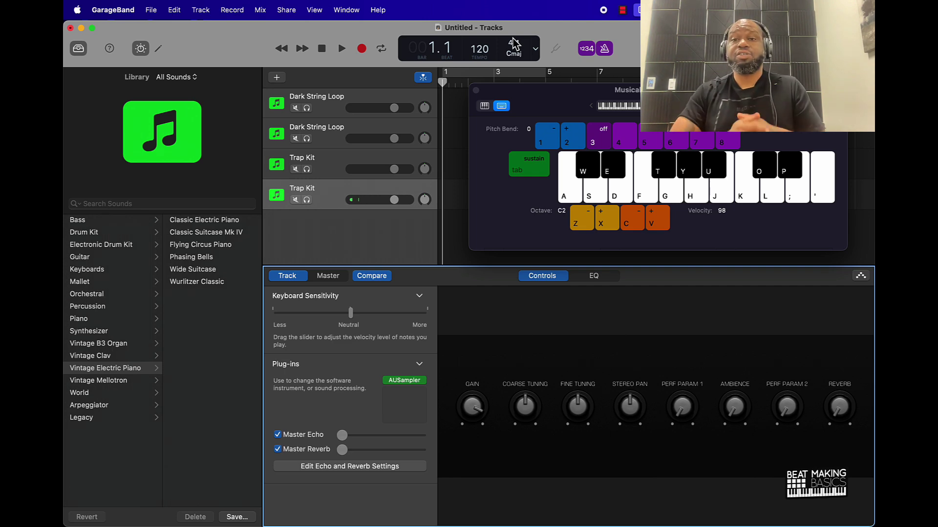